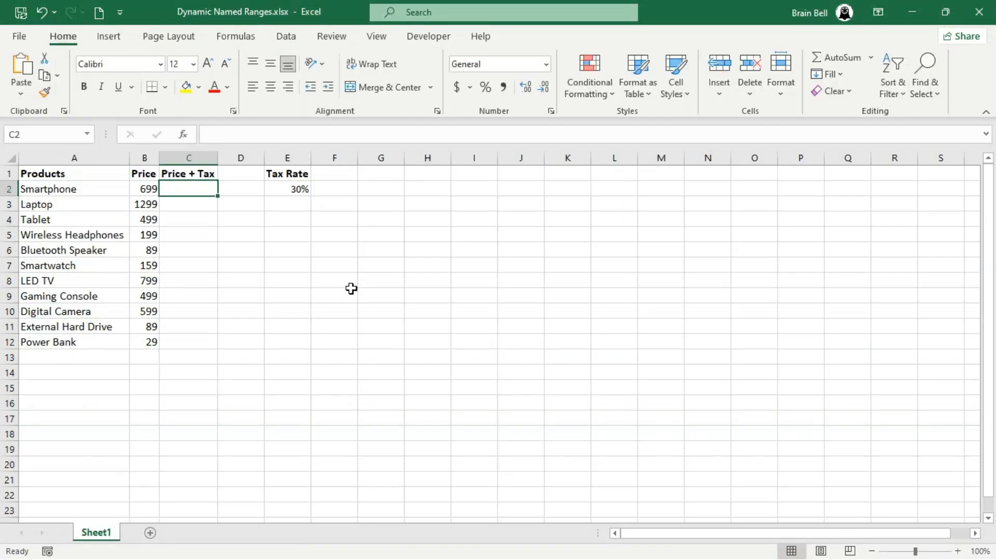
# Step: Enter =B2*(1+E2) in C2 so the Smartphone's taxed price shows 908.7
pyautogui.click(185, 187)
pyautogui.write('=')
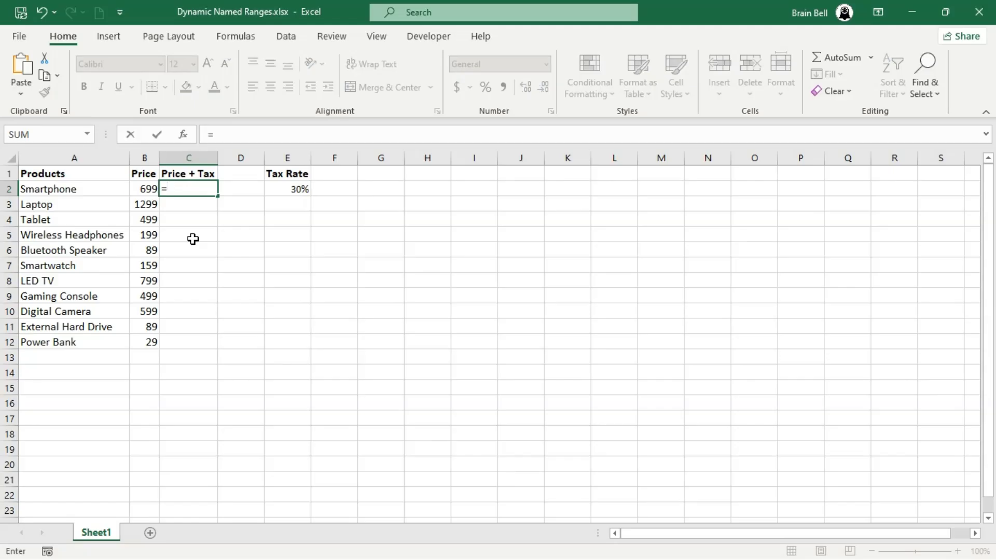
pyautogui.press('Left')
pyautogui.write('*(1+')
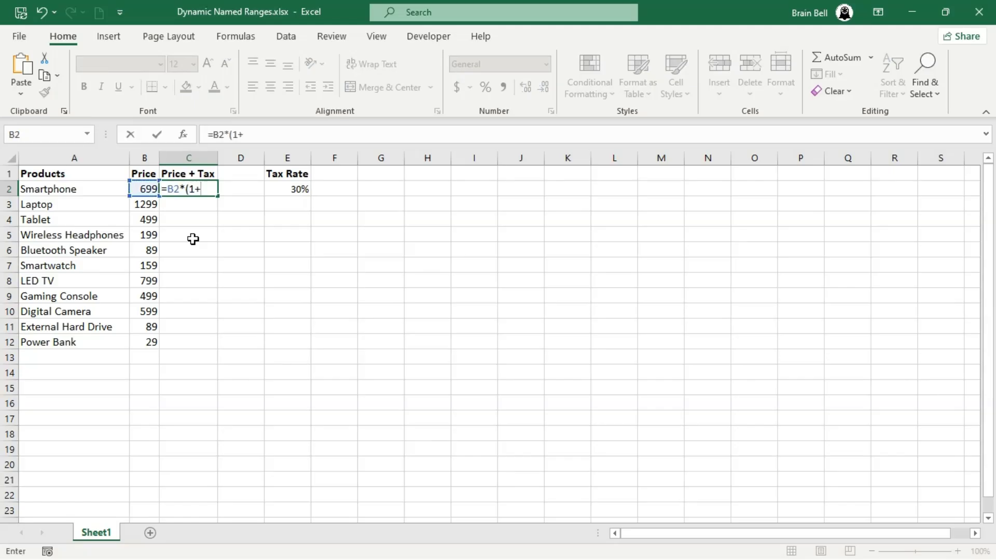
pyautogui.press('Right')
pyautogui.press('Right')
pyautogui.write(')')
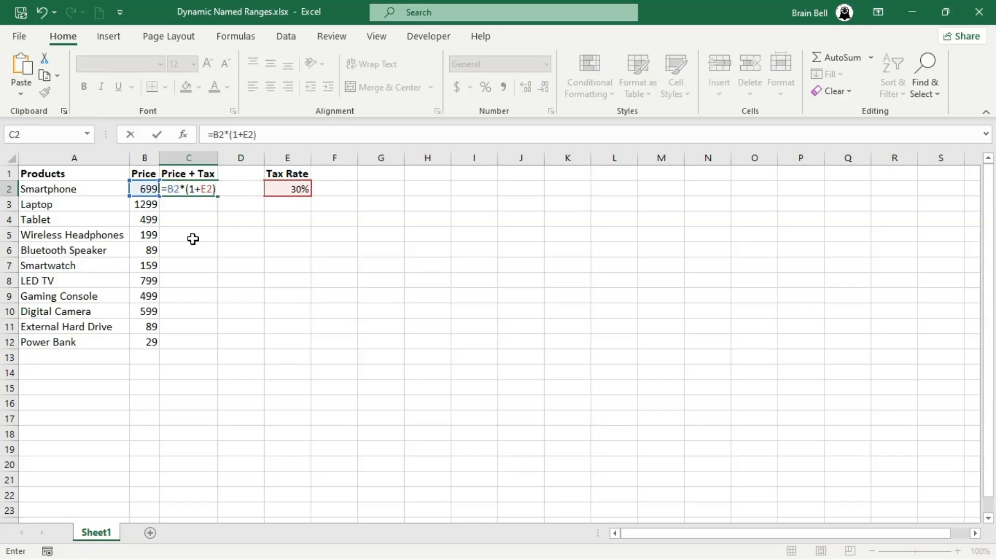
pyautogui.press('Return')
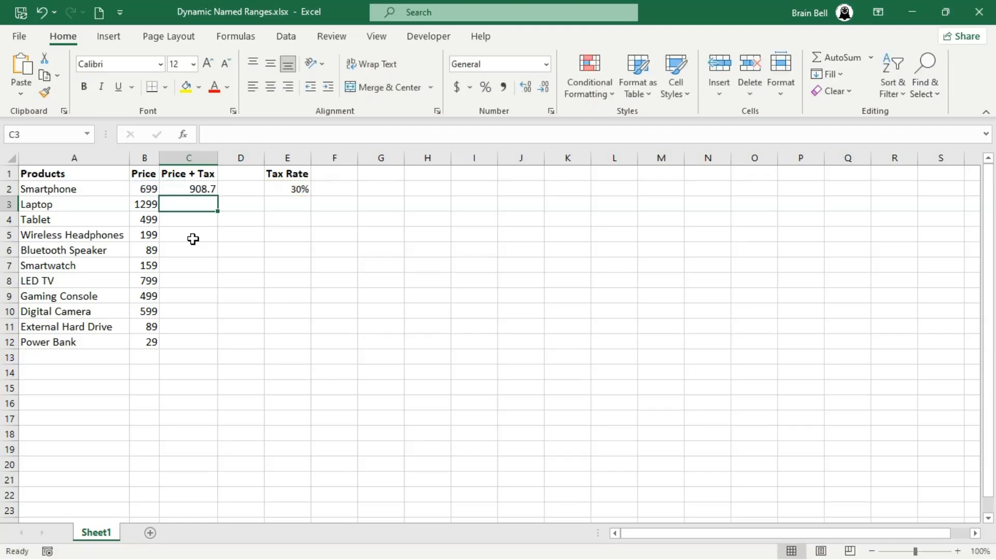
pyautogui.press('Up')
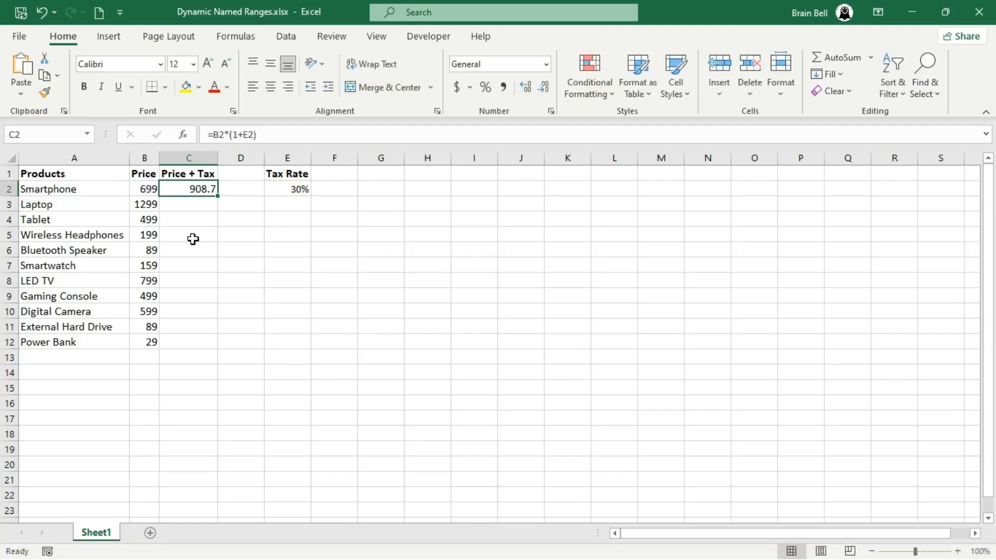
pyautogui.doubleClick(193, 188)
pyautogui.press('Escape')
# Step: Name the 30% tax rate cell E2 TaxRate via the Name Box
pyautogui.click(284, 189)
pyautogui.click(56, 130)
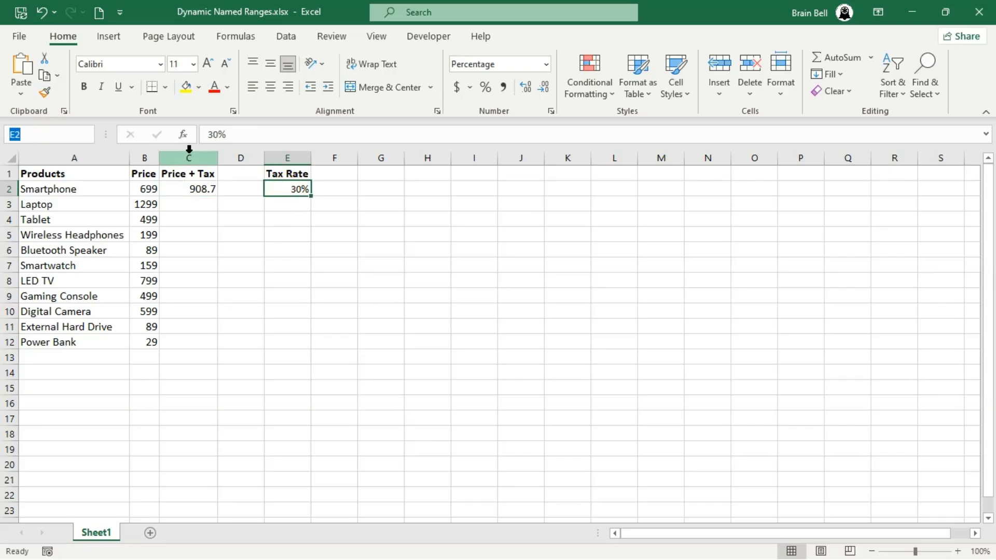
pyautogui.write('TaxRate')
# Step: Change C2 to =B2*(1+TaxRate) and fill it down through C12
pyautogui.doubleClick(201, 189)
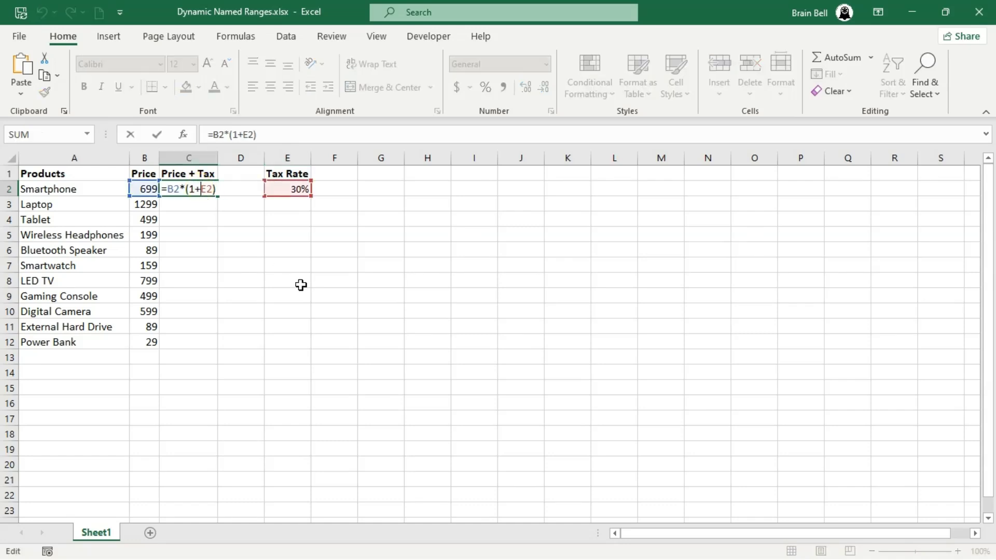
pyautogui.press('Delete')
pyautogui.press('Delete')
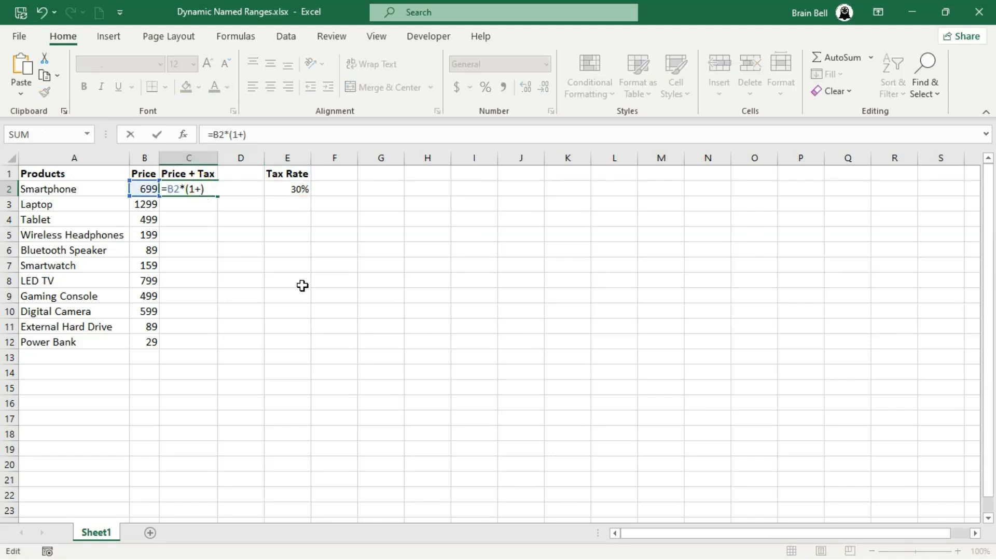
pyautogui.write('TaxRate)')
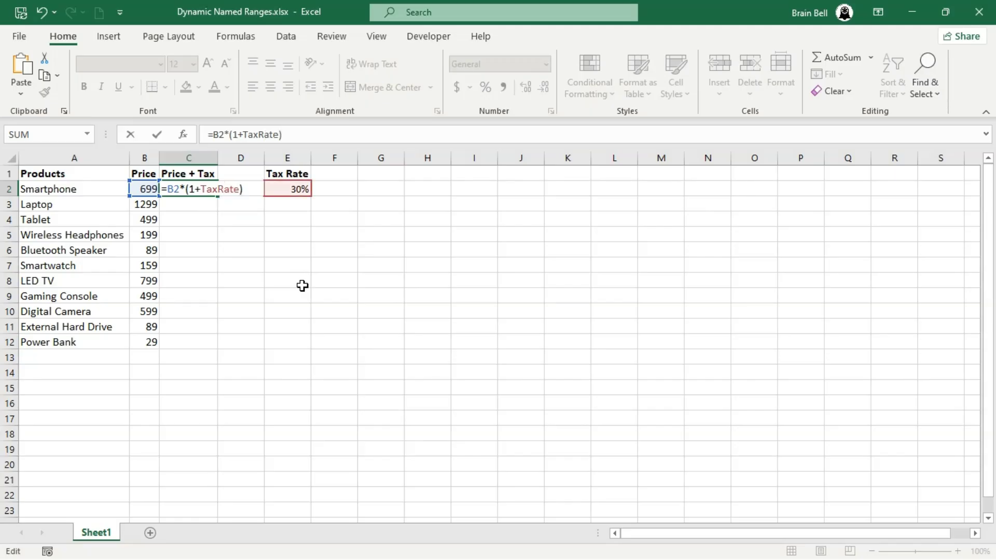
pyautogui.press('Return')
pyautogui.press('Up')
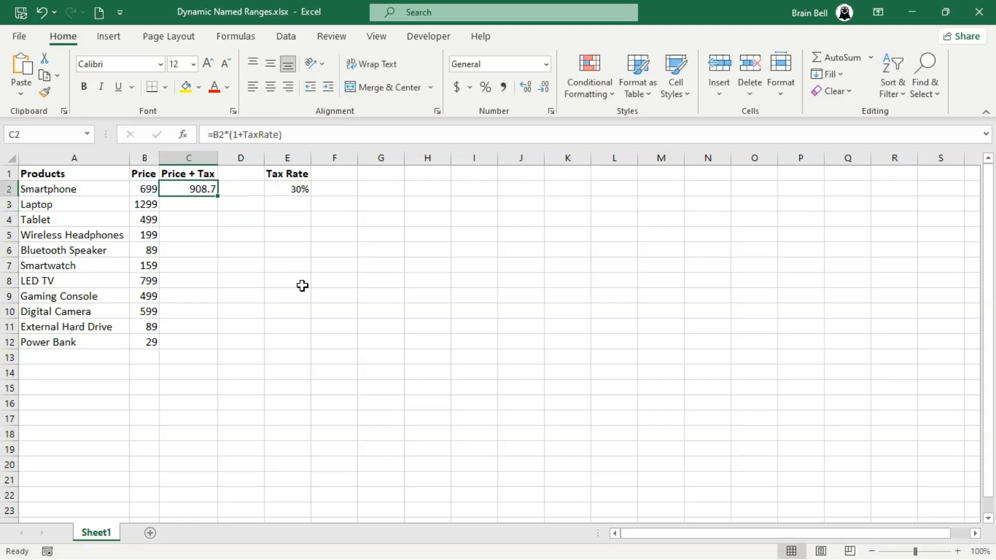
pyautogui.moveTo(217, 196); pyautogui.dragTo(208, 352)
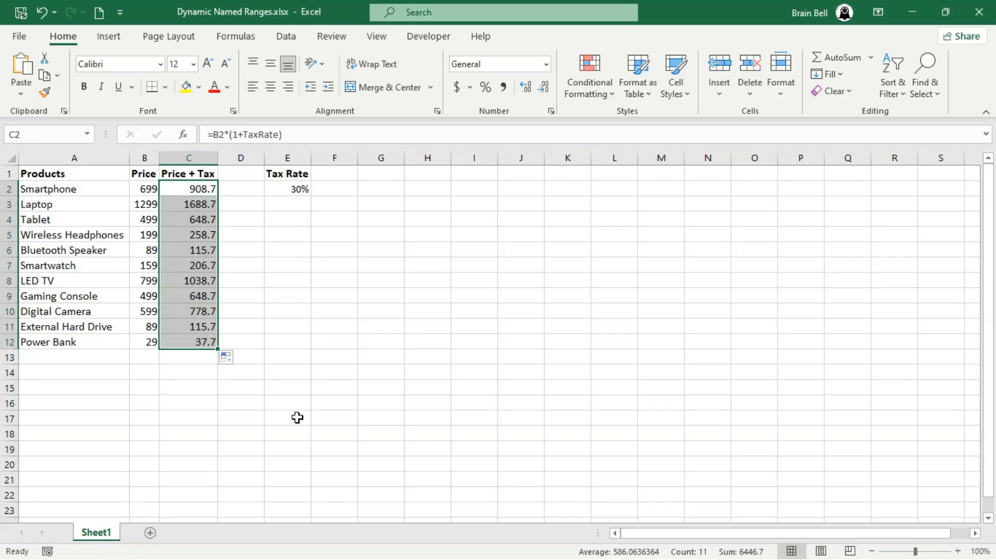
# Step: Add a Total Price label in E4 with =SUM(B2:B12) below, giving 4959
pyautogui.click(293, 217)
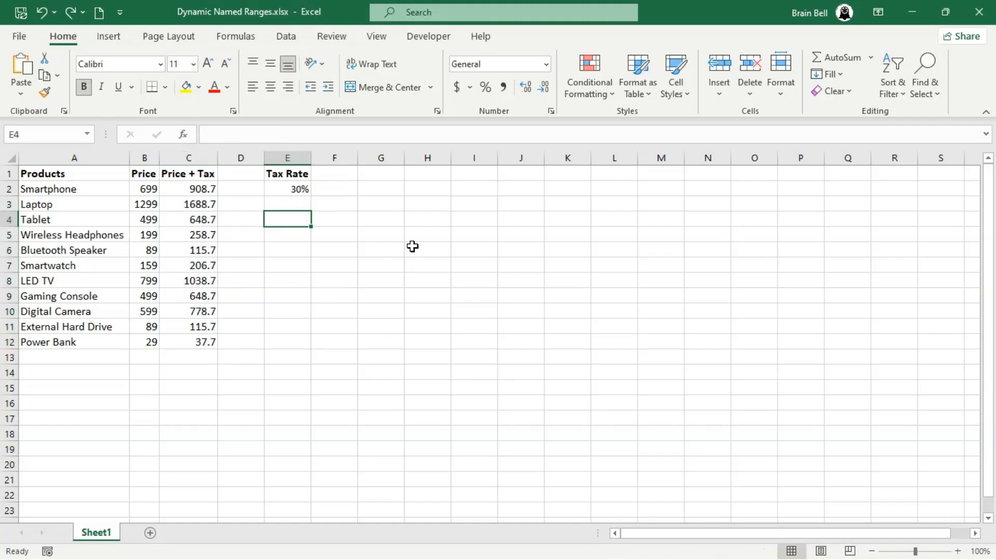
pyautogui.write('Total Price')
pyautogui.press('Return')
pyautogui.write('=SUM(')
pyautogui.press('Left')
pyautogui.press('Left')
pyautogui.press('Left')
pyautogui.press('Up')
pyautogui.press('Up')
pyautogui.press('Up')
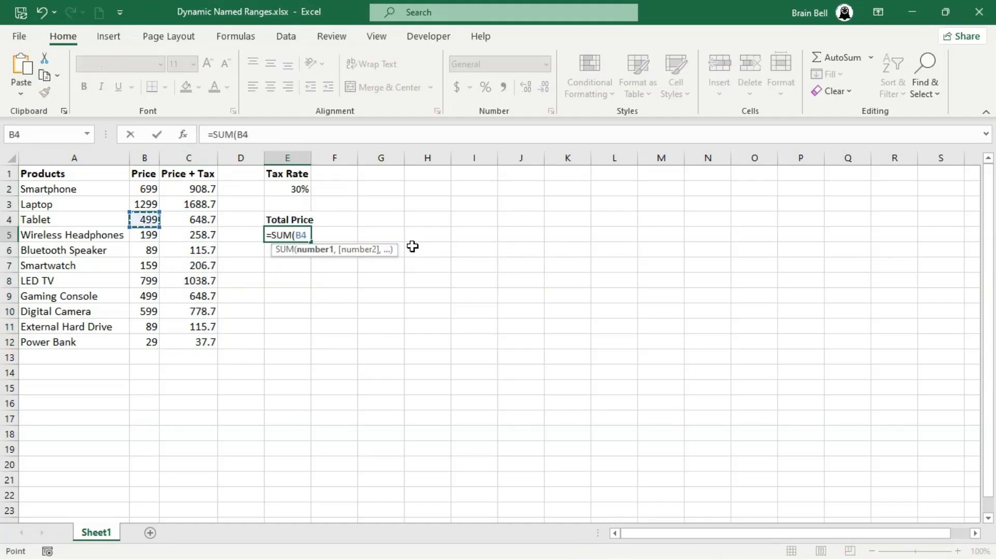
pyautogui.hotkey('shift', 'Down')
pyautogui.hotkey('shift', 'Down')
pyautogui.hotkey('shift', 'Down')
pyautogui.hotkey('shift', 'Down')
pyautogui.hotkey('shift', 'Down')
pyautogui.hotkey('shift', 'Down')
pyautogui.hotkey('shift', 'Down')
pyautogui.hotkey('shift', 'Down')
pyautogui.hotkey('shift', 'Down')
pyautogui.hotkey('shift', 'Down')
pyautogui.press('Return')
# Step: Add a Total Price + Tax label in E7 with =SUM(C2:C12) below, giving 6446.7
pyautogui.press('Return')
pyautogui.write('Total Price')
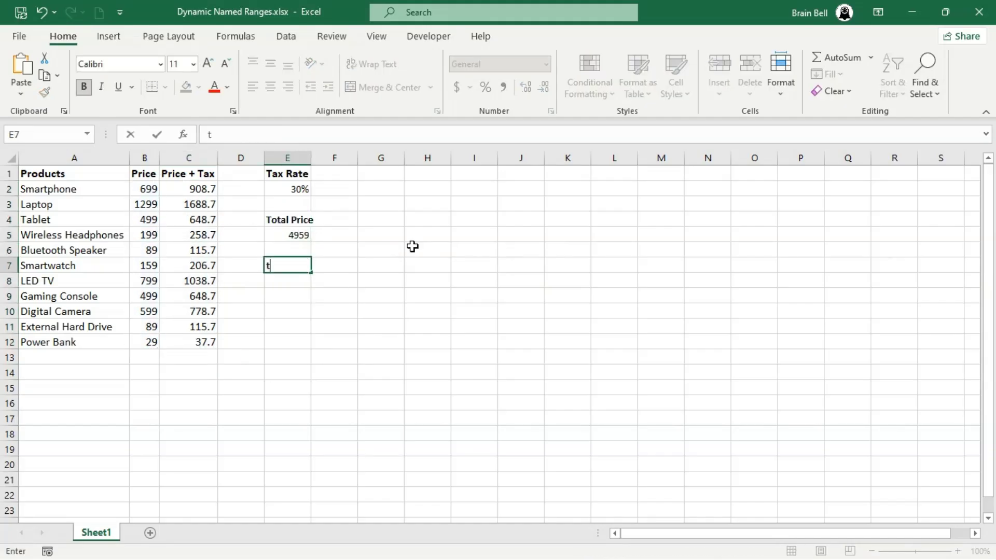
pyautogui.write(' + Tax')
pyautogui.press('Return')
pyautogui.write('=SUM(')
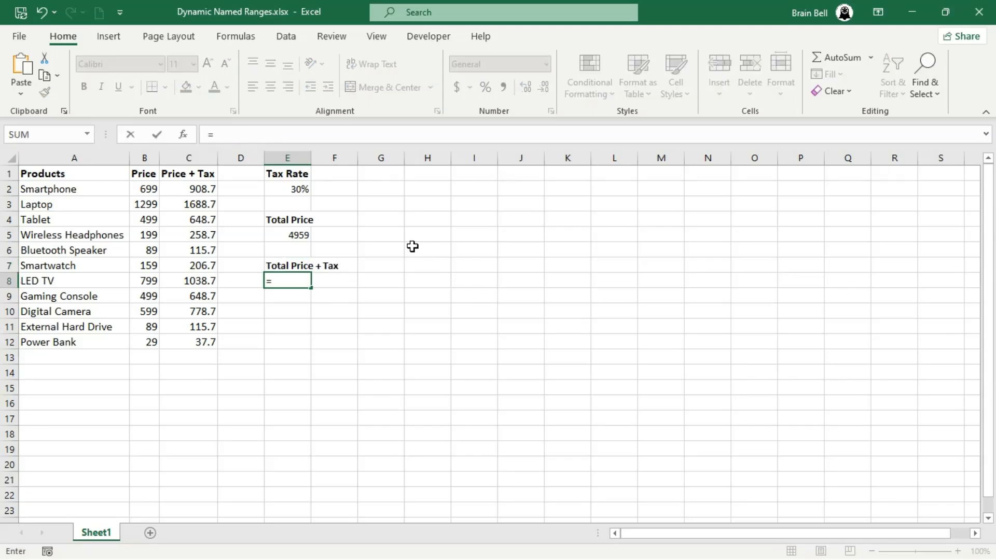
pyautogui.press('Left')
pyautogui.press('Left')
pyautogui.press('Up')
pyautogui.press('Up')
pyautogui.press('Up')
pyautogui.press('Up')
pyautogui.press('Up')
pyautogui.press('Up')
pyautogui.hotkey('shift', 'Down')
pyautogui.hotkey('shift', 'Down')
pyautogui.hotkey('shift', 'Down')
pyautogui.hotkey('shift', 'Down')
pyautogui.hotkey('shift', 'Down')
pyautogui.hotkey('shift', 'Down')
pyautogui.hotkey('shift', 'Down')
pyautogui.hotkey('shift', 'Down')
pyautogui.hotkey('shift', 'Down')
pyautogui.hotkey('shift', 'Down')
pyautogui.press('Return')
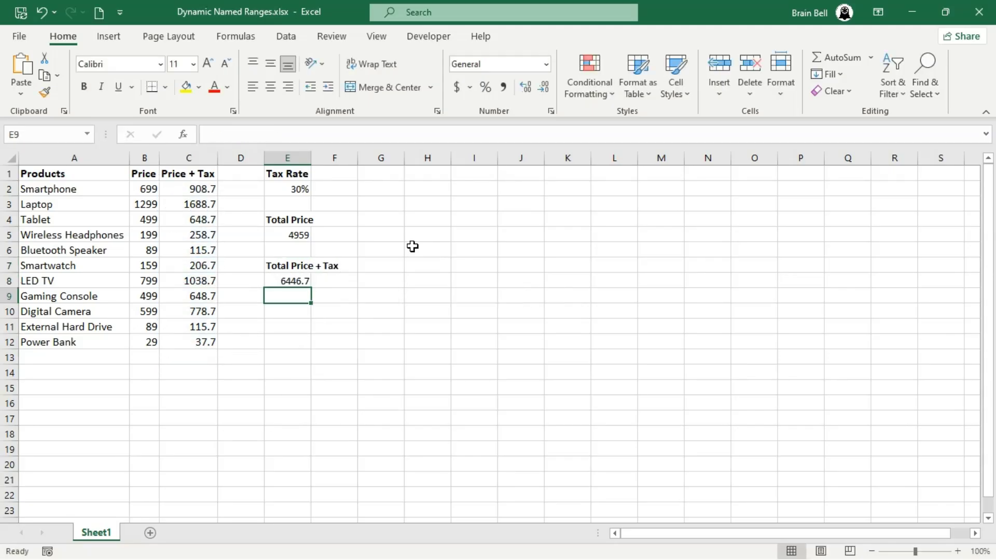
# Step: Fill row 13 with Item 12, price 19, and =B13*(1+TaxRate) giving 24.7
pyautogui.click(88, 357)
pyautogui.write('Item 12')
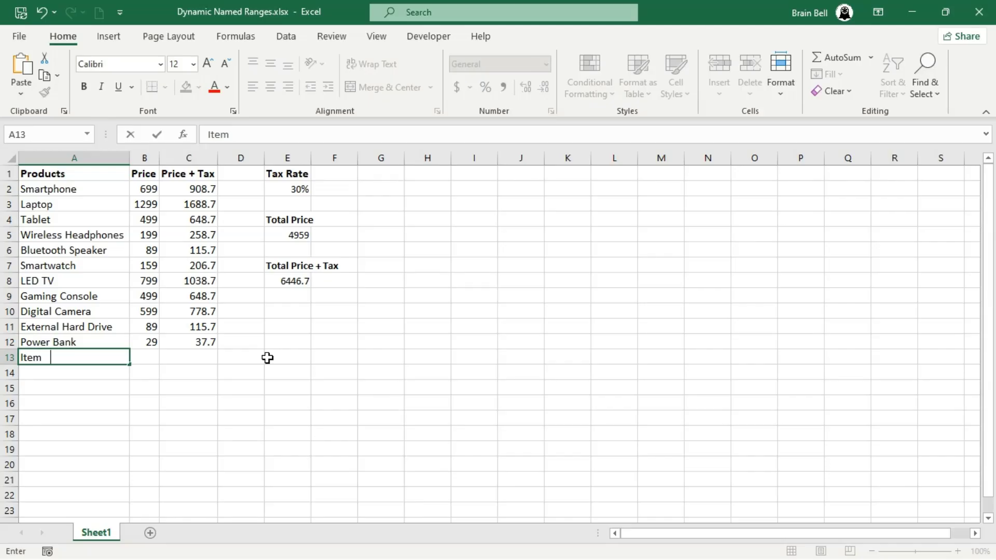
pyautogui.press('Tab')
pyautogui.write('19')
pyautogui.press('Tab')
pyautogui.write('=')
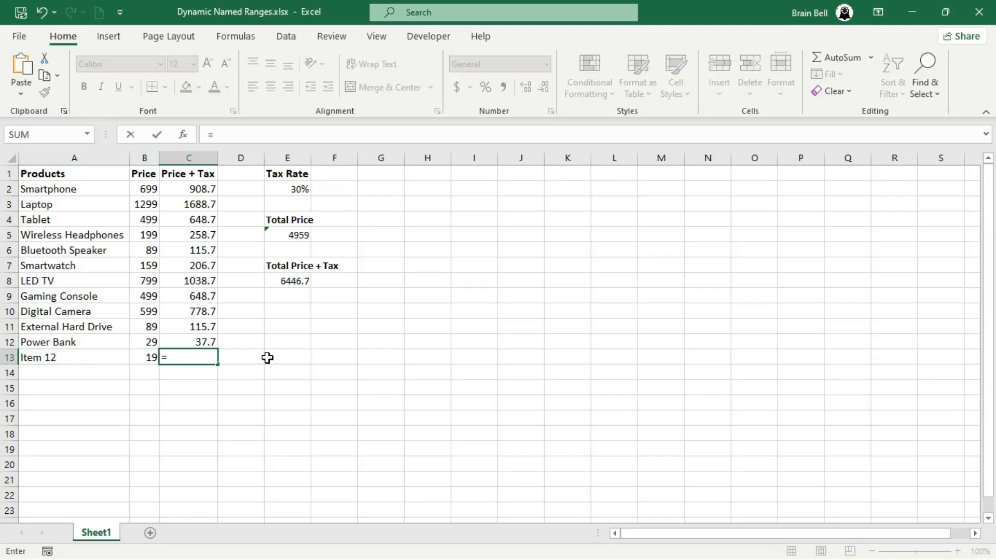
pyautogui.write('B13*(1+Tax')
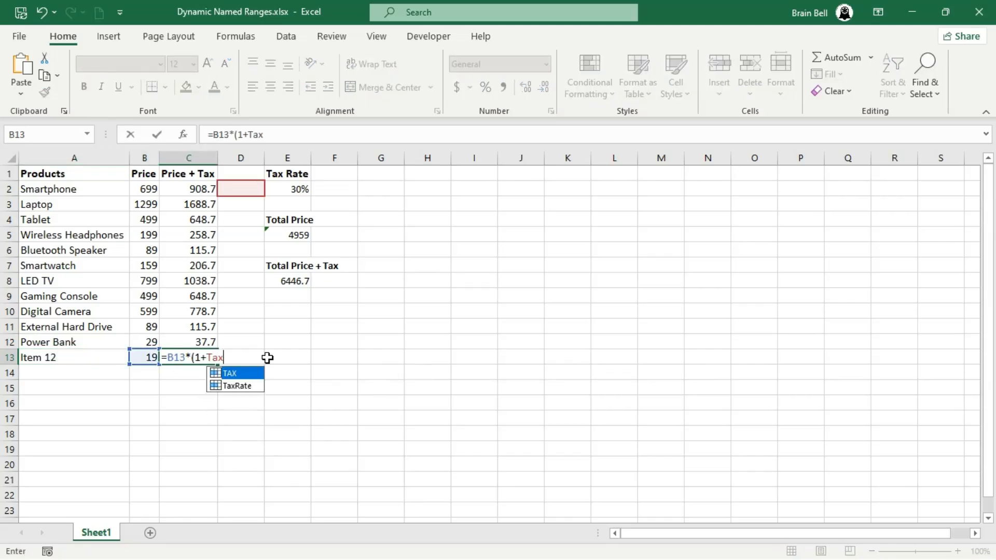
pyautogui.press('Down')
pyautogui.press('Tab')
pyautogui.write(')')
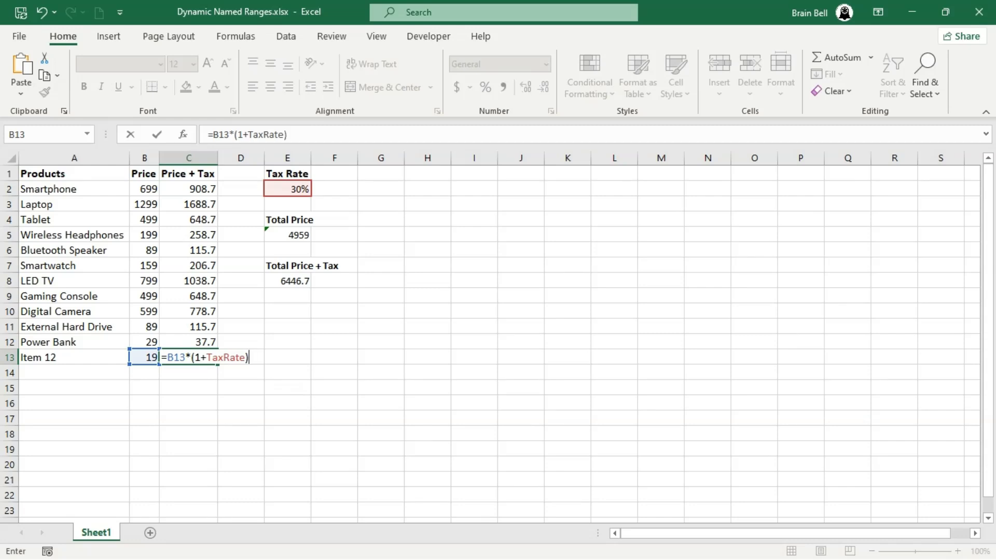
pyautogui.press('Return')
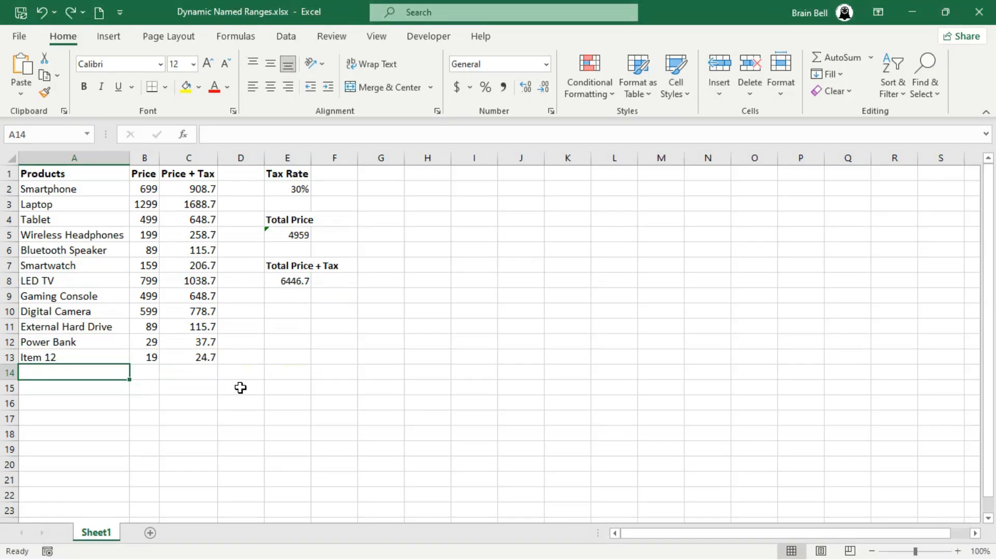
# Step: Define a new name PRICE referring to =OFFSET($B$2, 0, 0, COUNTA($B:$B), 1)
pyautogui.click(238, 38)
pyautogui.click(495, 59)
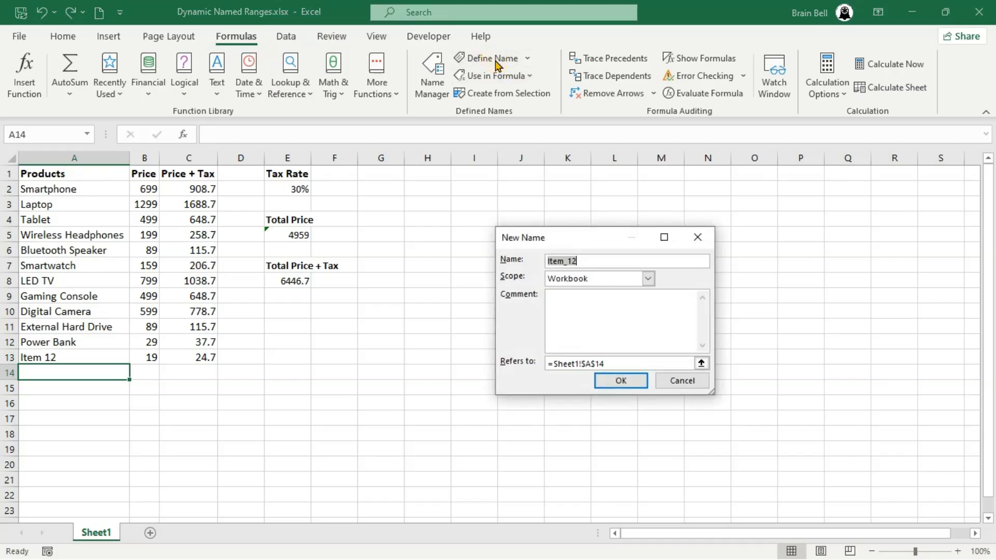
pyautogui.write('PRICE')
pyautogui.click(651, 360)
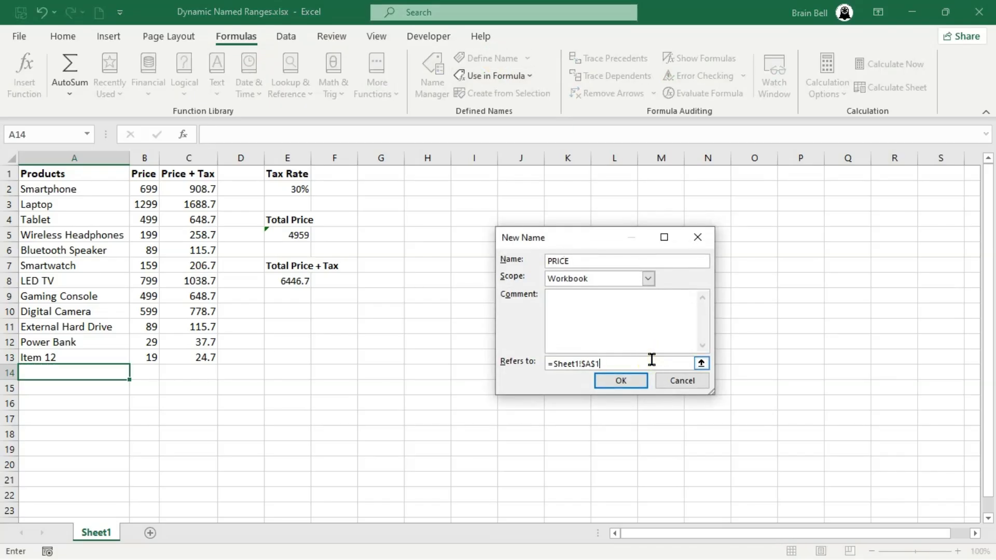
pyautogui.press('BackSpace')
pyautogui.press('BackSpace')
pyautogui.press('BackSpace')
pyautogui.press('BackSpace')
pyautogui.press('BackSpace')
pyautogui.press('BackSpace')
pyautogui.press('BackSpace')
pyautogui.press('BackSpace')
pyautogui.press('BackSpace')
pyautogui.press('BackSpace')
pyautogui.press('BackSpace')
pyautogui.press('BackSpace')
pyautogui.write('OFFSET($B$2, 0, 0, COUNTA(')
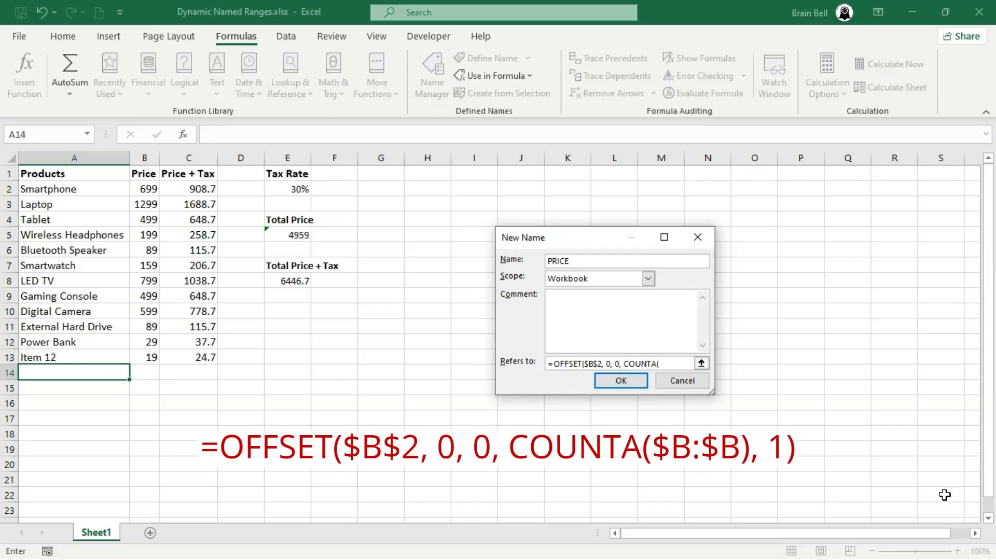
pyautogui.write('$B:$B), 1)')
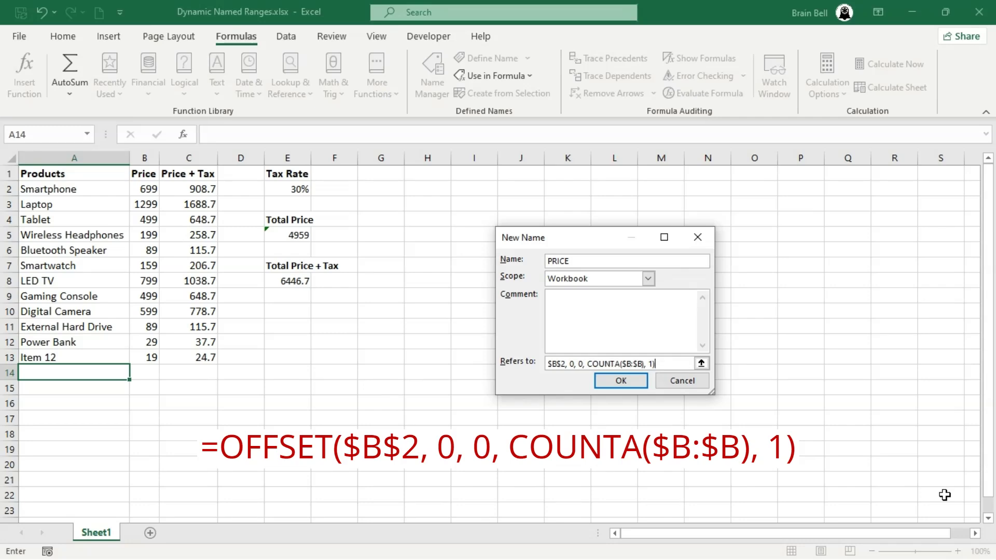
# Step: Confirm the PRICE name and change the Total Price cell E5 to =SUM(PRICE)
pyautogui.click(610, 381)
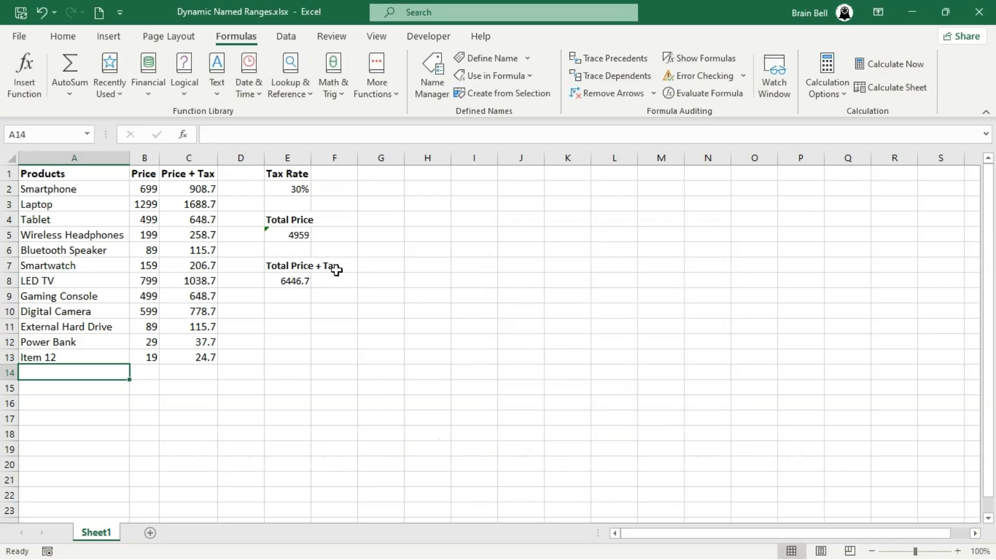
pyautogui.click(302, 235)
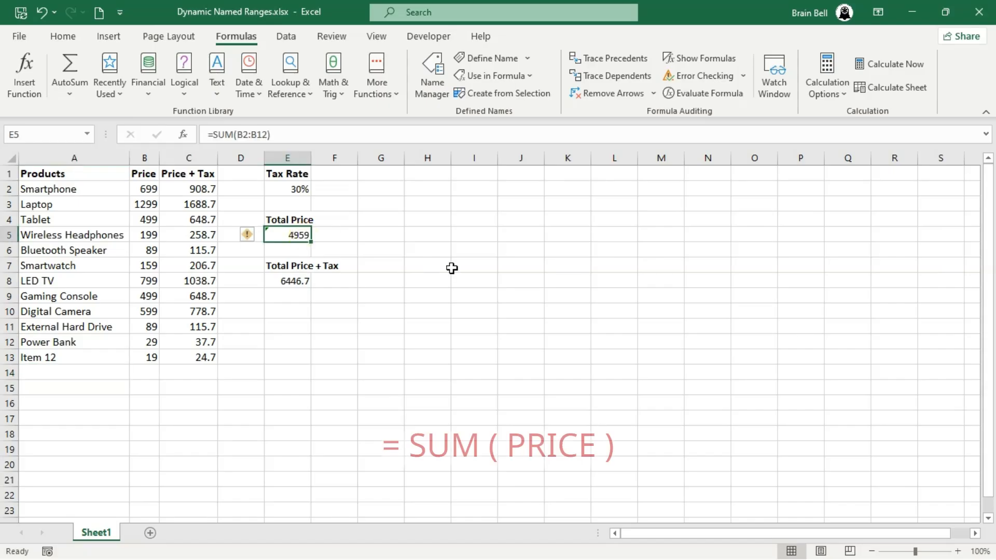
pyautogui.write('=SUM(')
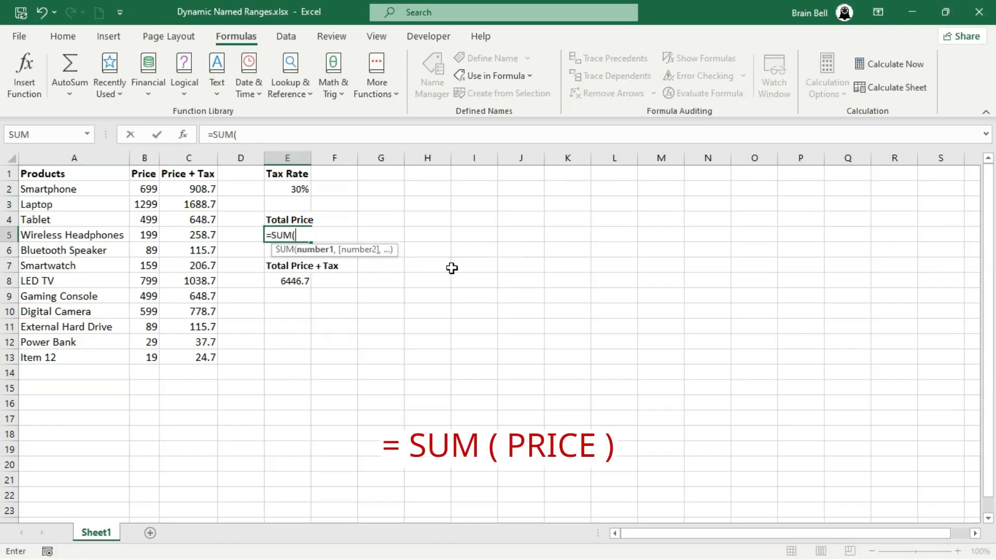
pyautogui.write('PRICE)')
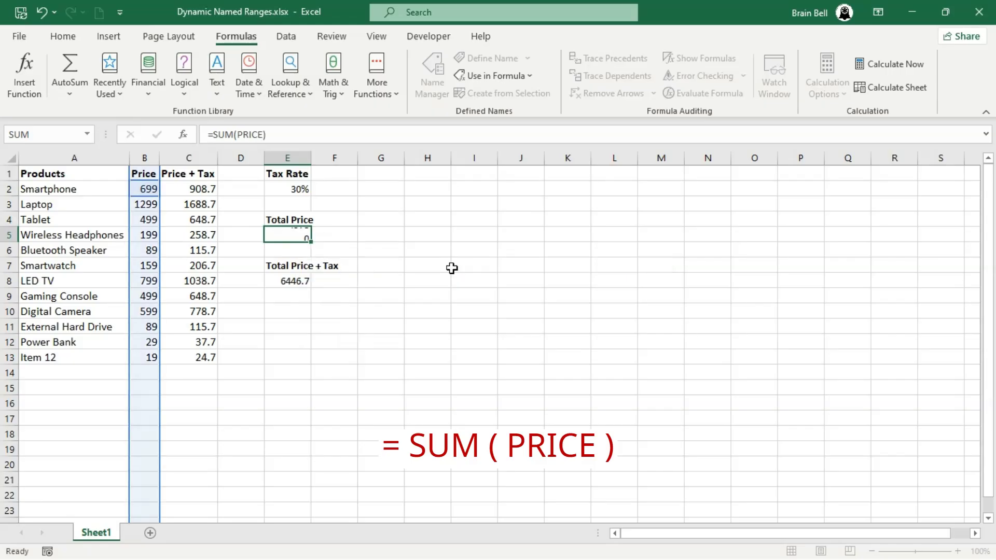
pyautogui.press('Return')
# Step: Enter extra prices 20, 50 and 5000 into B14, B15 and B16
pyautogui.press('Down')
pyautogui.press('Down')
pyautogui.press('Down')
pyautogui.press('Down')
pyautogui.press('Down')
pyautogui.press('Down')
pyautogui.press('Down')
pyautogui.press('Down')
pyautogui.press('Left')
pyautogui.press('Left')
pyautogui.press('Left')
pyautogui.press('Left')
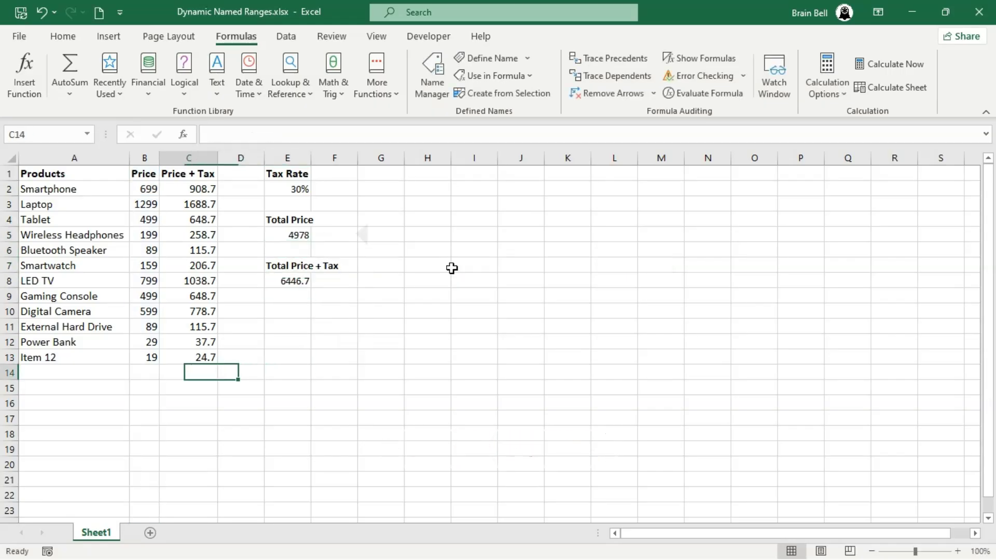
pyautogui.press('Right')
pyautogui.write('20')
pyautogui.press('Return')
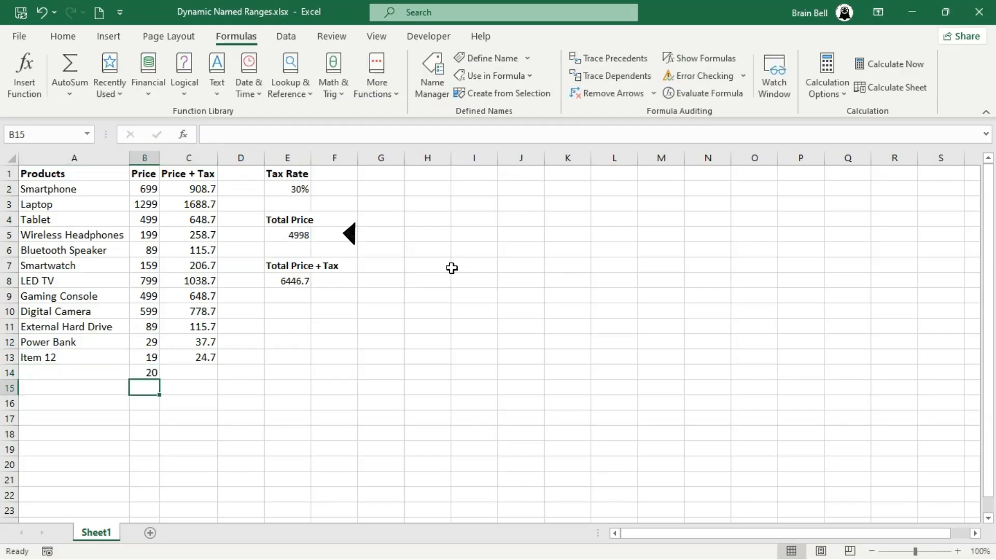
pyautogui.write('50')
pyautogui.press('Return')
pyautogui.write('5000')
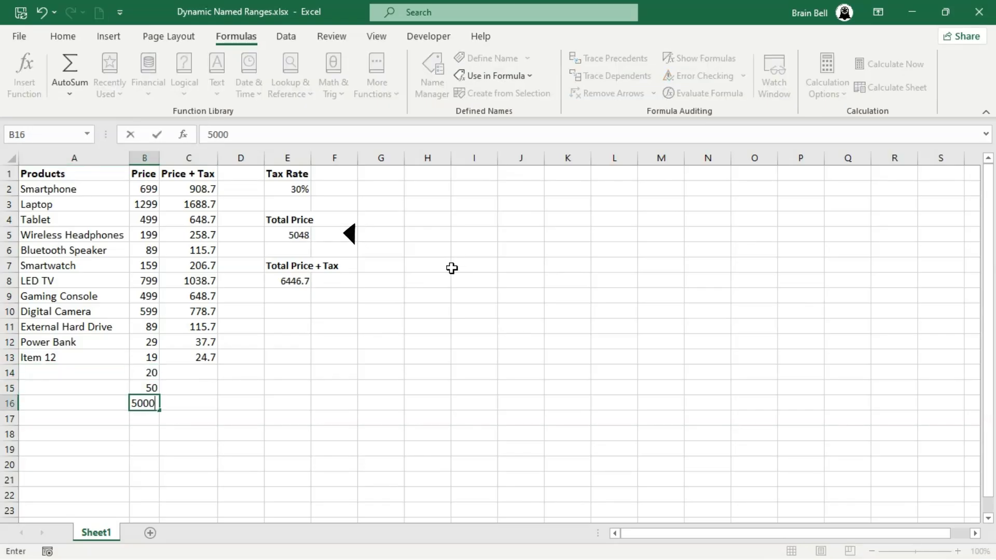
pyautogui.press('Return')
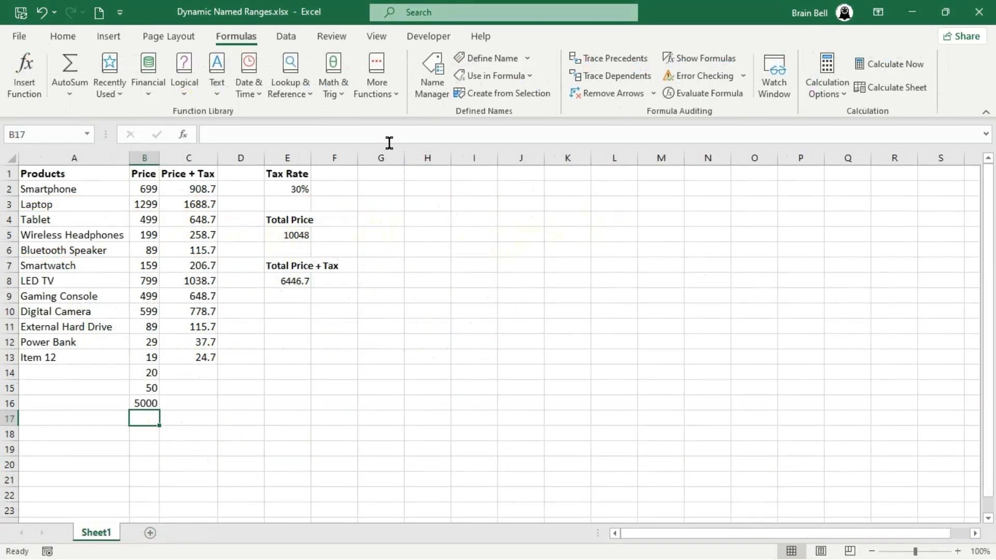
# Step: Define the name PRICE_TAX referring to =OFFSET($C$2,0,0,COUNTA($C:$C), 1)
pyautogui.click(487, 59)
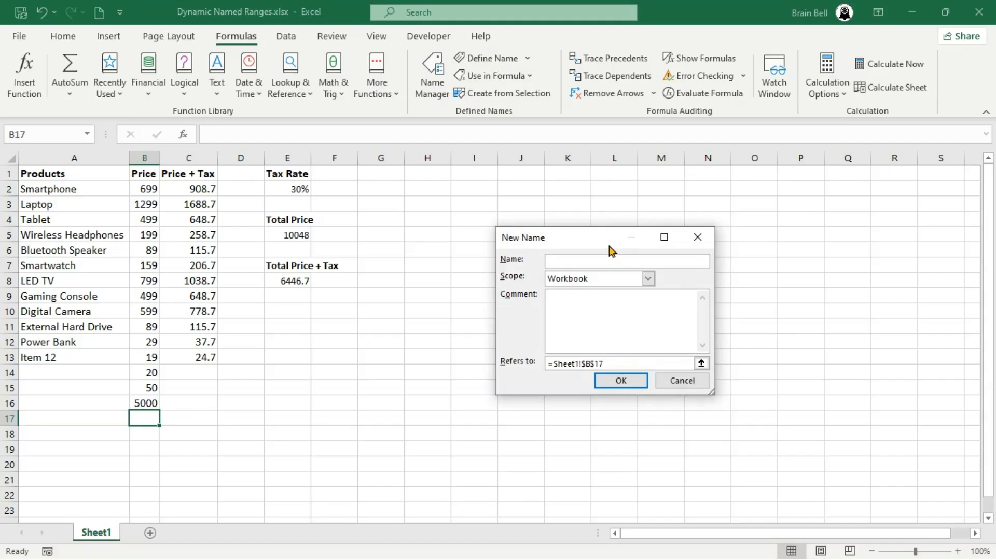
pyautogui.write('PRICE_TAX')
pyautogui.click(639, 361)
pyautogui.press('BackSpace')
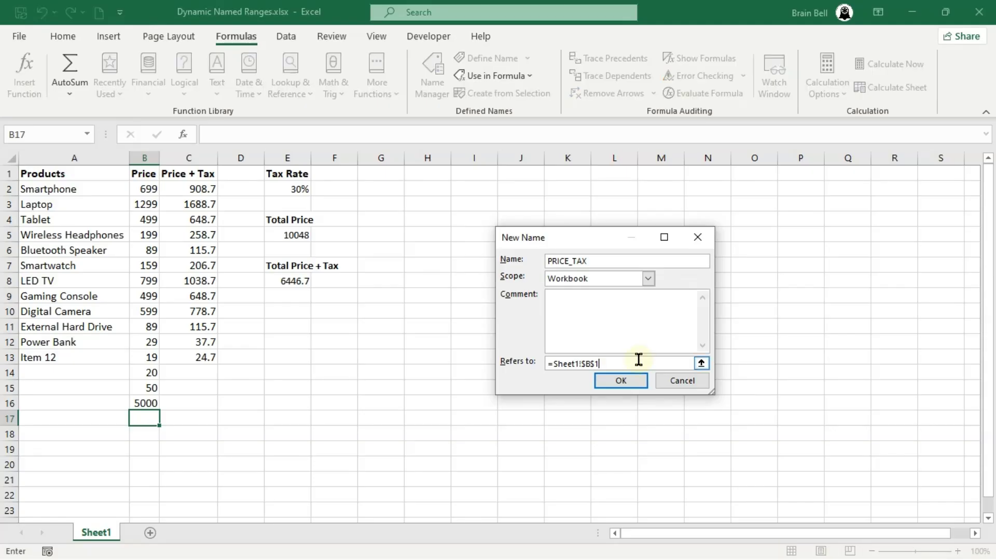
pyautogui.press('BackSpace')
pyautogui.press('BackSpace')
pyautogui.press('BackSpace')
pyautogui.press('BackSpace')
pyautogui.press('BackSpace')
pyautogui.press('BackSpace')
pyautogui.press('BackSpace')
pyautogui.press('BackSpace')
pyautogui.press('BackSpace')
pyautogui.press('BackSpace')
pyautogui.press('BackSpace')
pyautogui.write('OFFSET($C$2,0,0,COUNTA(')
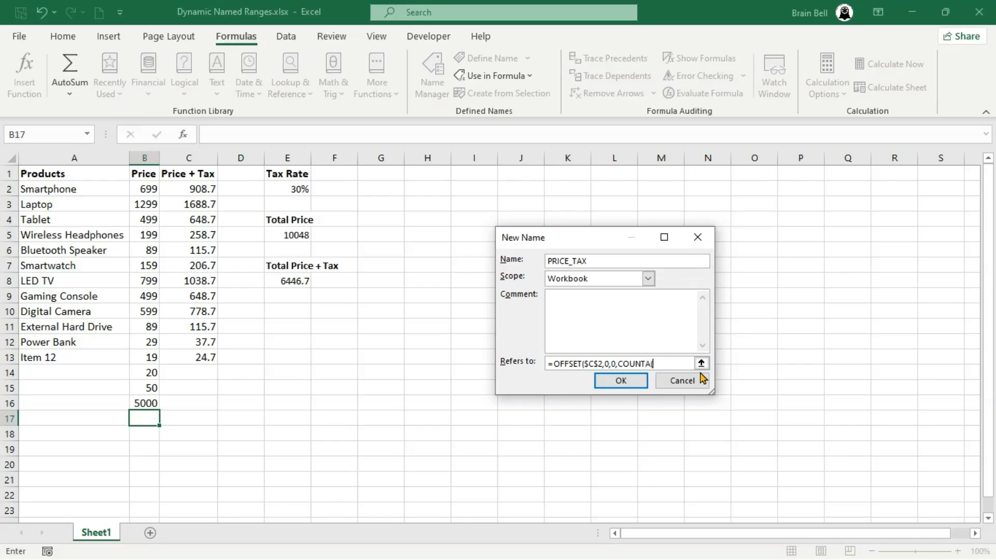
pyautogui.write('$C:$C,1)')
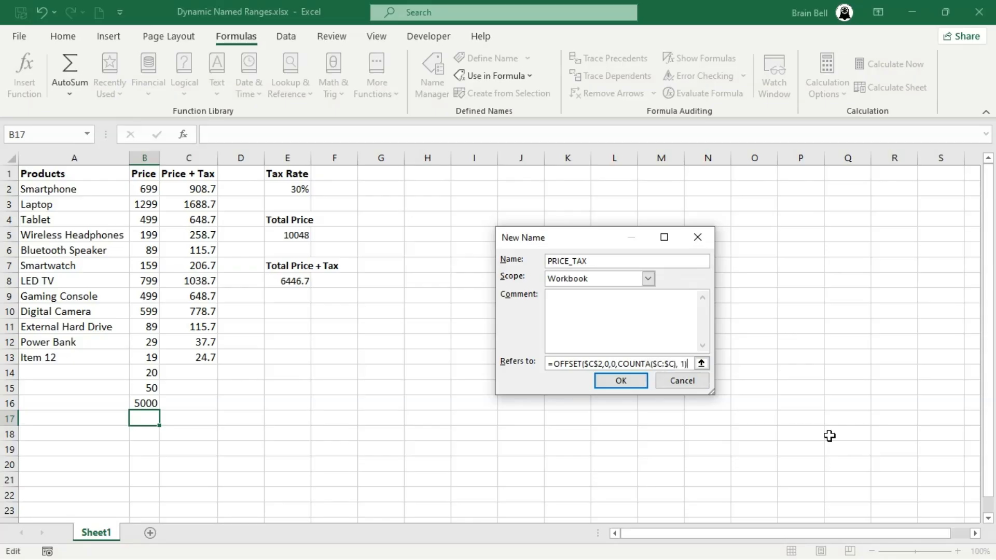
pyautogui.click(625, 381)
# Step: Change the Total Price + Tax cell E8 to =SUM(PRICE_TAX)
pyautogui.click(297, 283)
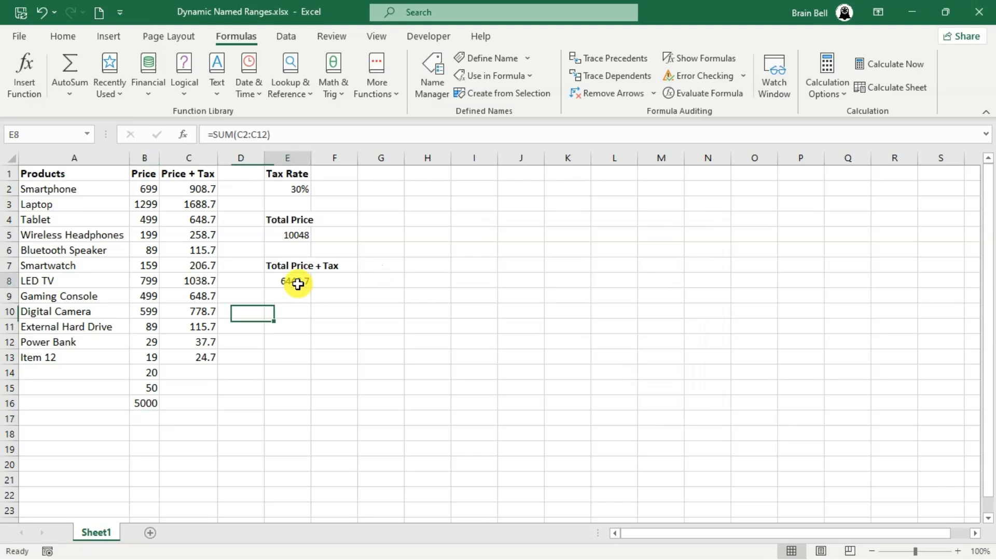
pyautogui.write('=SUM')
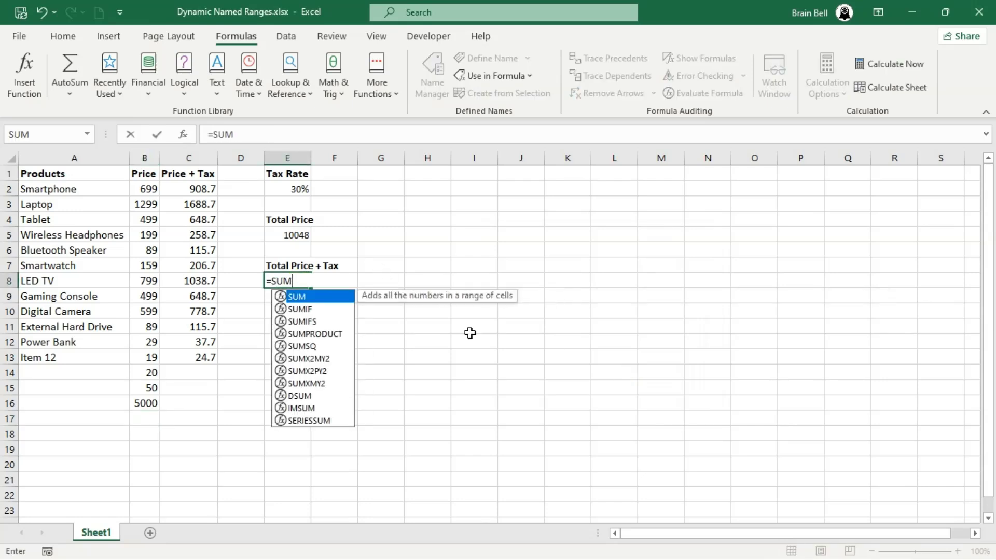
pyautogui.write('(PRICE_TA')
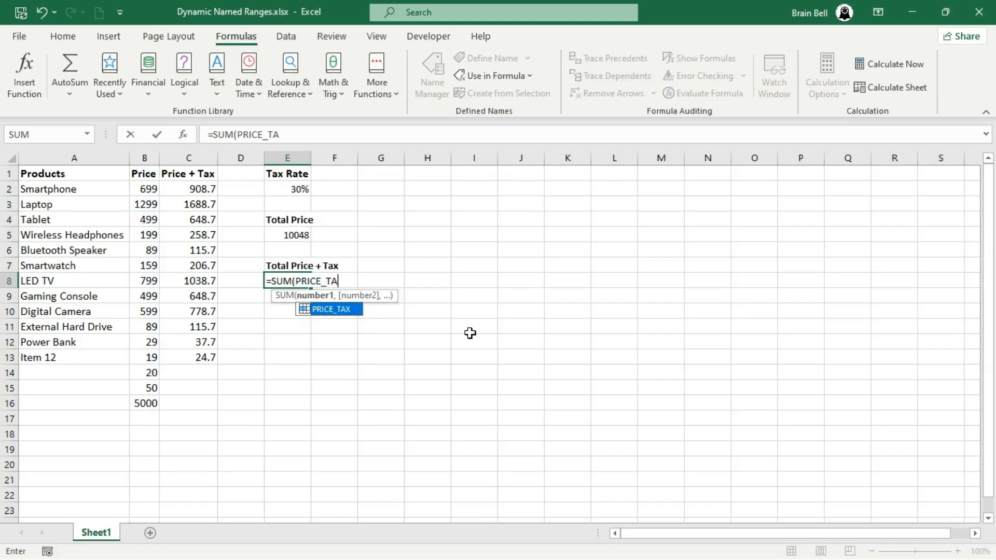
pyautogui.press('Tab')
pyautogui.write(')')
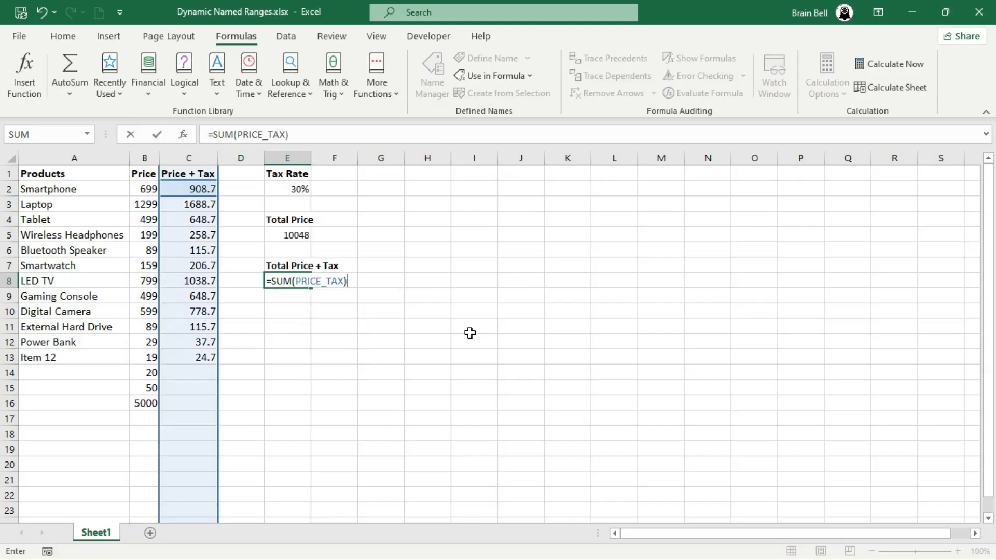
pyautogui.press('Return')
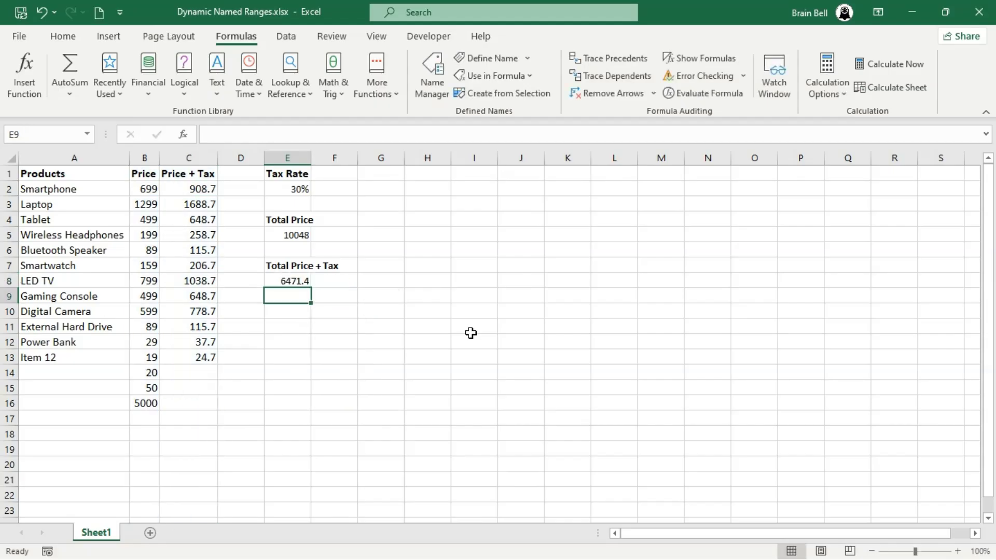
pyautogui.press('Up')
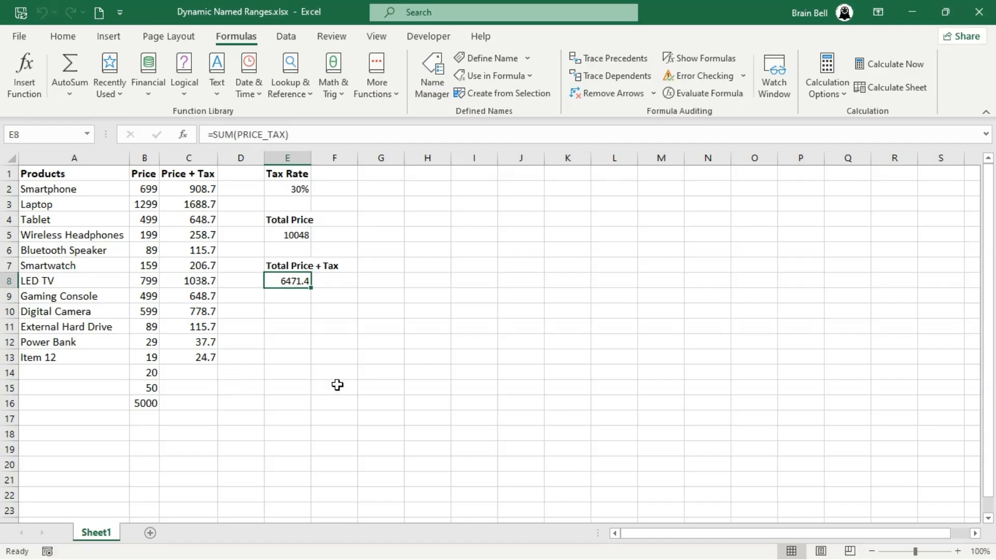
# Step: Fill the C13 Price + Tax formula down through C16, raising the total to 13062.4
pyautogui.click(206, 358)
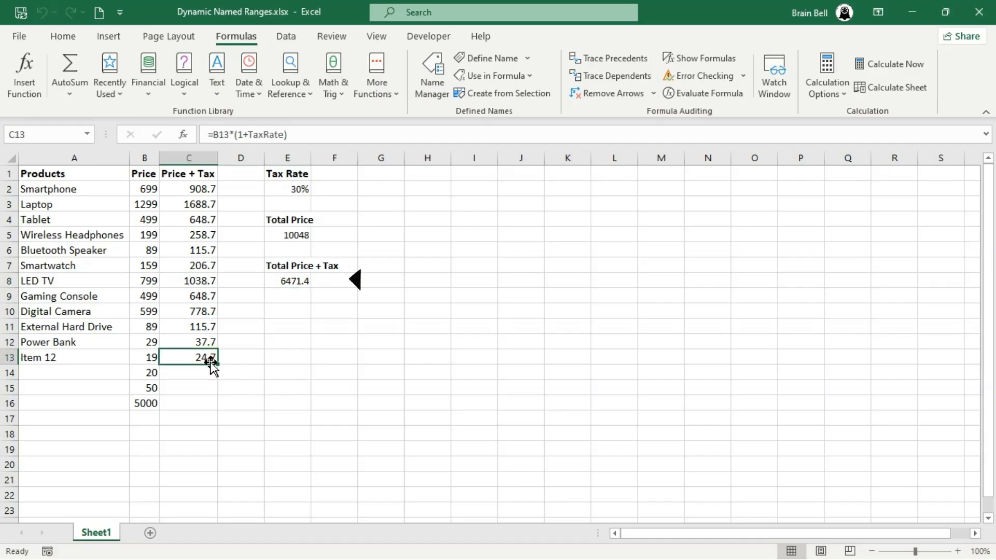
pyautogui.moveTo(215, 362); pyautogui.dragTo(215, 377)
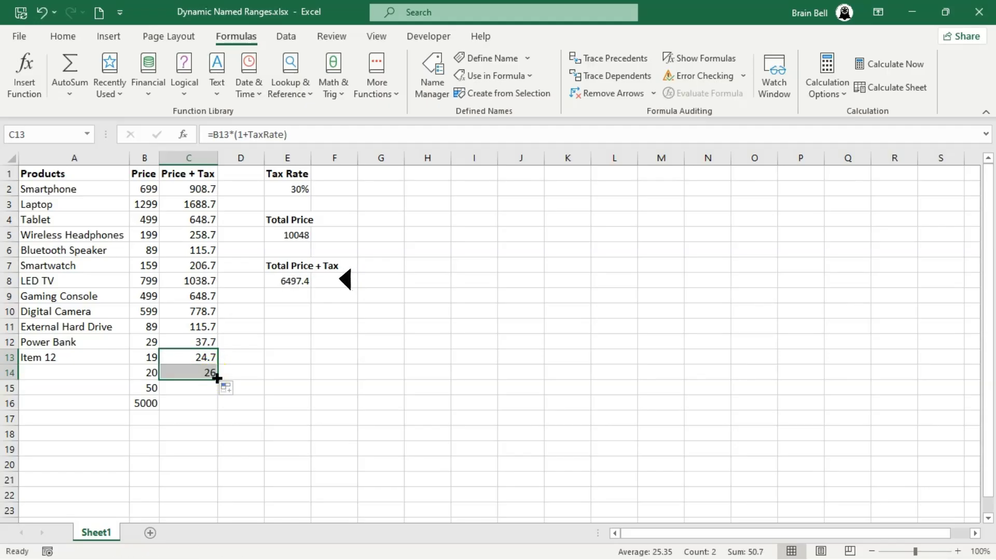
pyautogui.moveTo(217, 379); pyautogui.dragTo(216, 405)
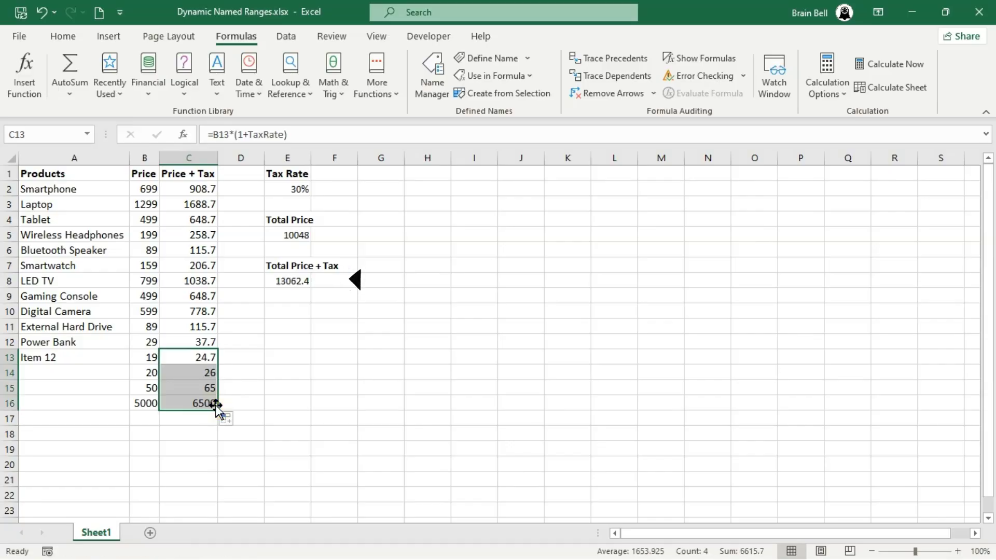
pyautogui.click(272, 406)
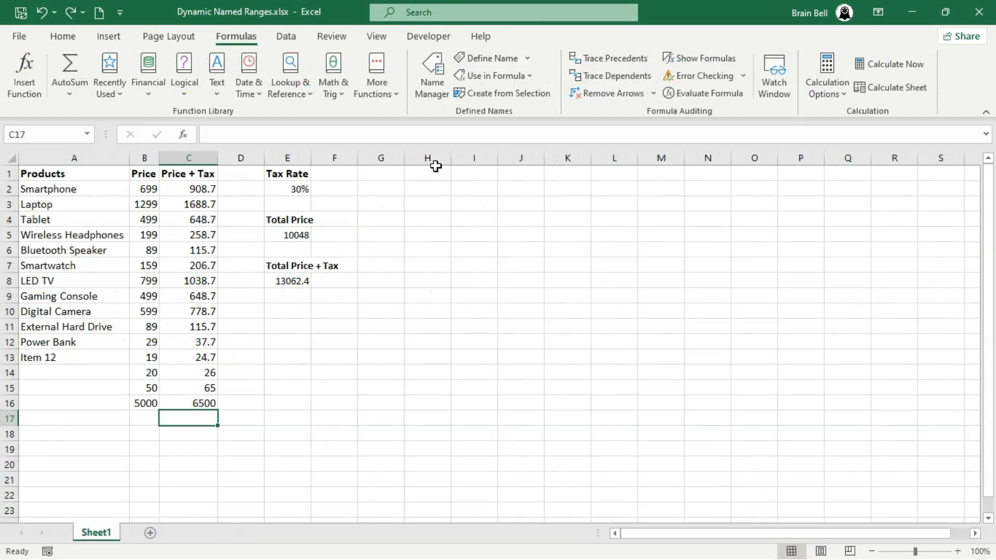
# Step: Redefine PRICE in Name Manager as =$B$2:INDEX($B:$B, COUNTA($B:$B))
pyautogui.click(433, 93)
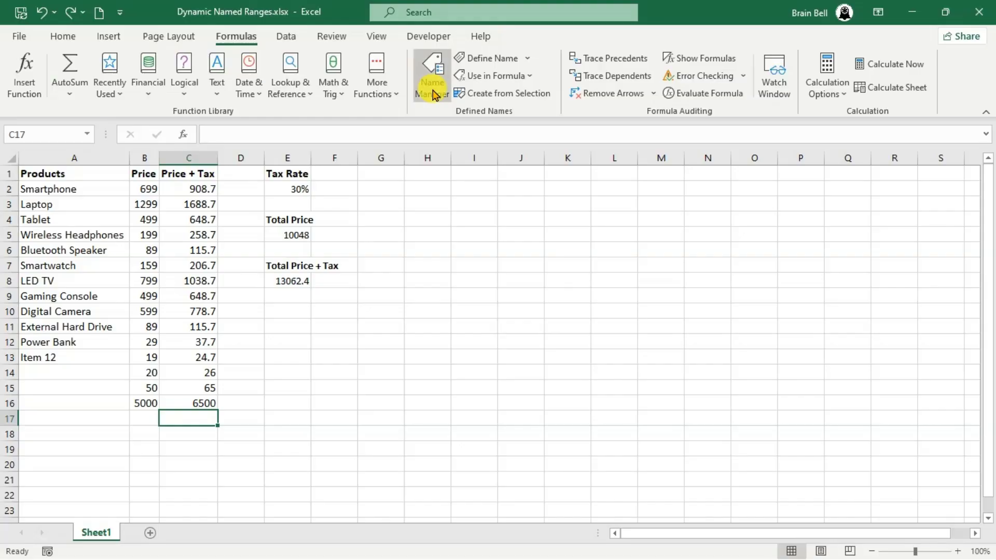
pyautogui.click(484, 185)
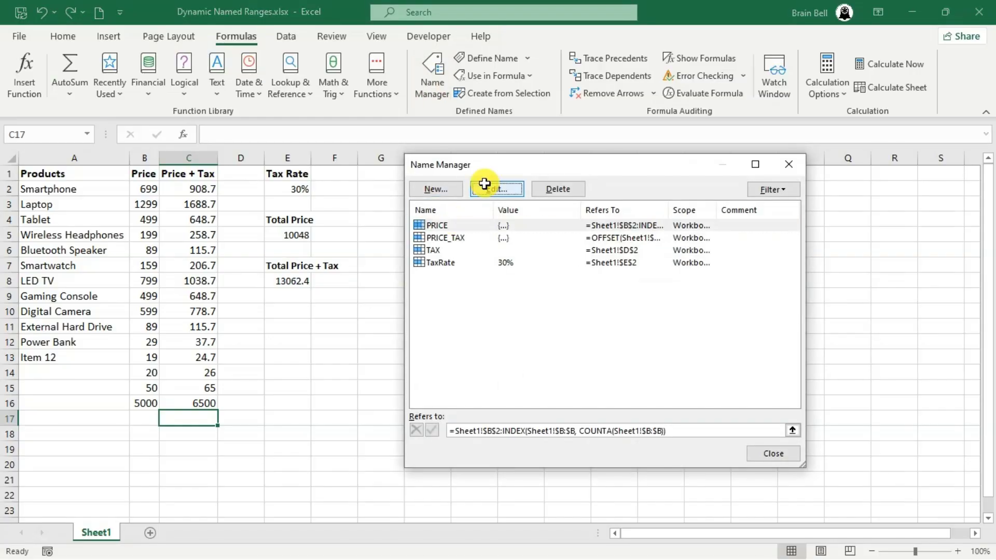
pyautogui.tripleClick(600, 362)
pyautogui.press('Delete')
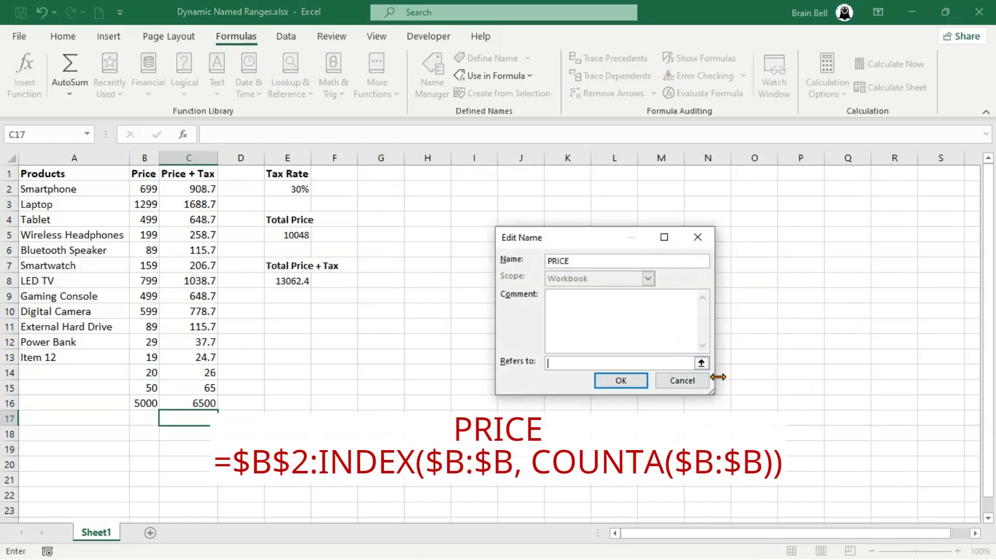
pyautogui.write('=$B$2:INDEX($B:$B, COUNTA($B:$B))')
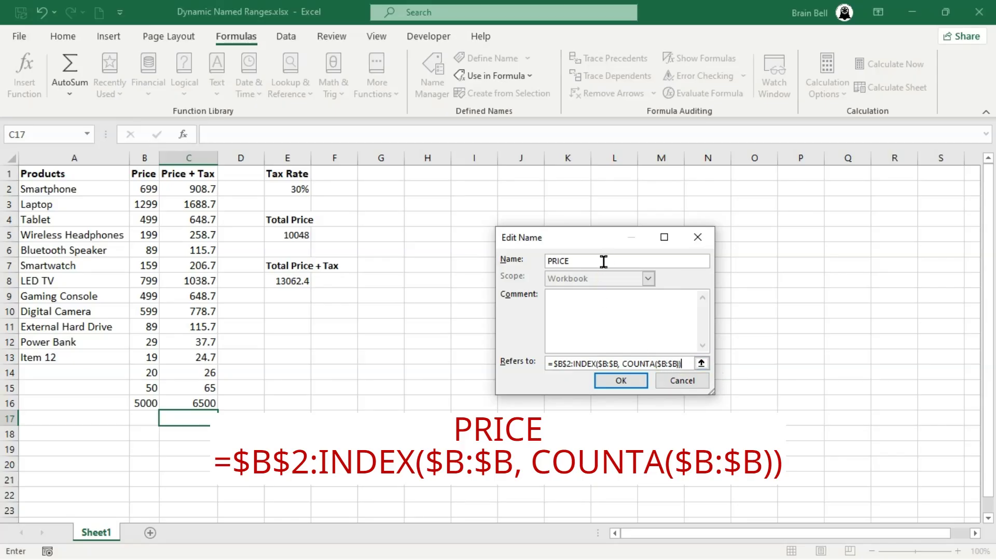
pyautogui.click(622, 363)
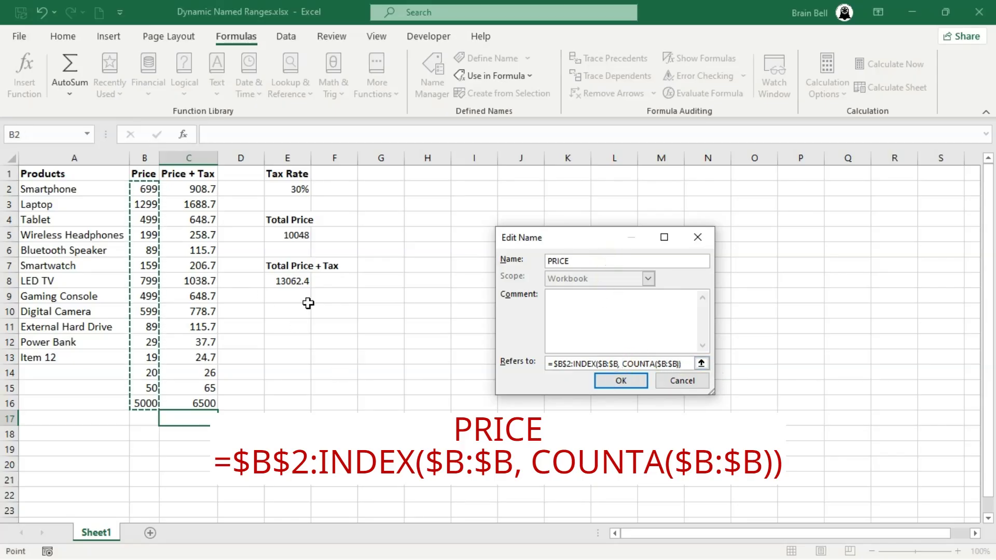
pyautogui.click(622, 381)
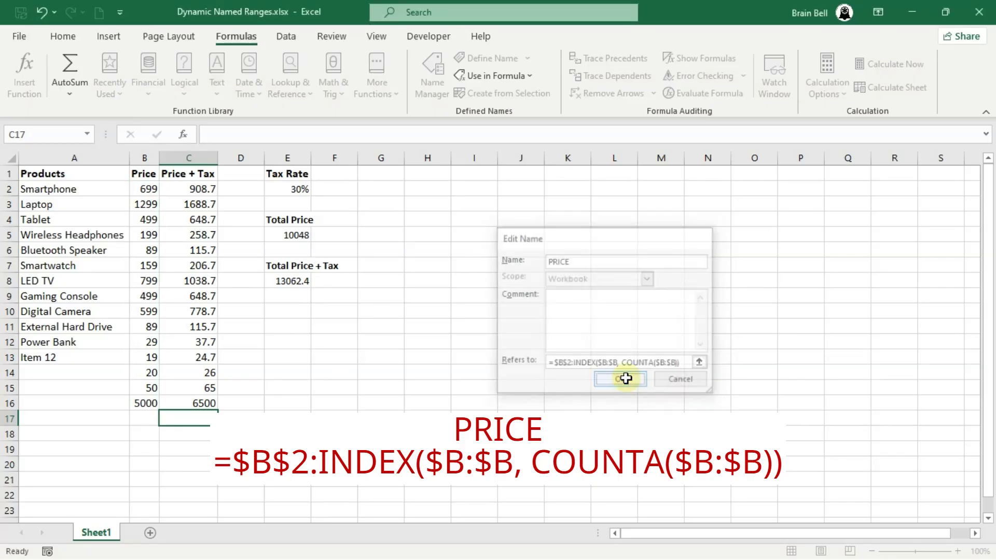
pyautogui.click(762, 457)
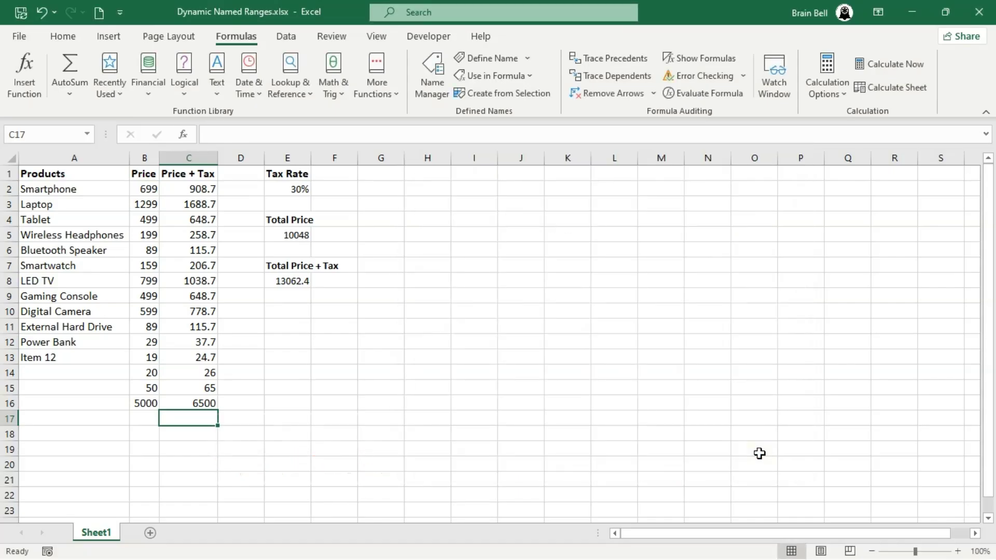
# Step: Delete and re-enter 5000 in B16 to confirm the totals still follow it
pyautogui.click(148, 397)
pyautogui.press('Delete')
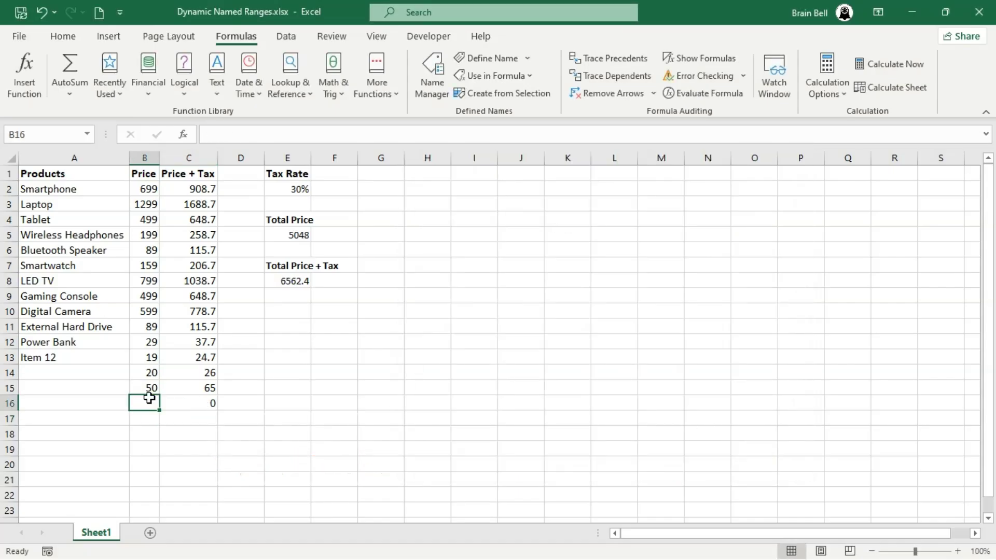
pyautogui.write('5000')
pyautogui.press('Return')
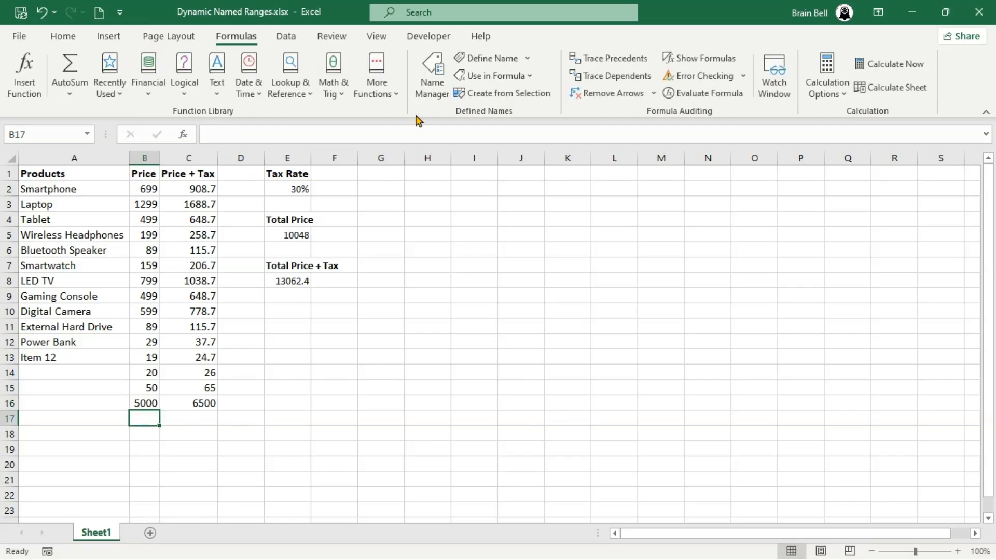
# Step: Redefine PRICE_TAX in Name Manager as =INDIRECT("$C$2:$C" & COUNTA($C:$C))
pyautogui.click(432, 75)
pyautogui.click(446, 237)
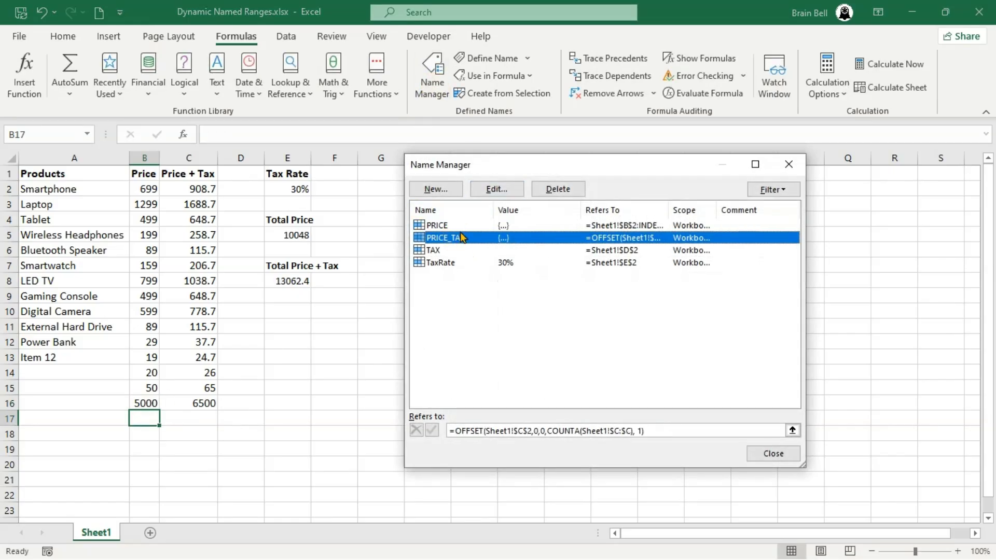
pyautogui.click(487, 190)
pyautogui.click(596, 364)
pyautogui.hotkey('ctrl', 'a')
pyautogui.write('=INDIRECT("$C$2:$C" & COUNTA($C:$C))')
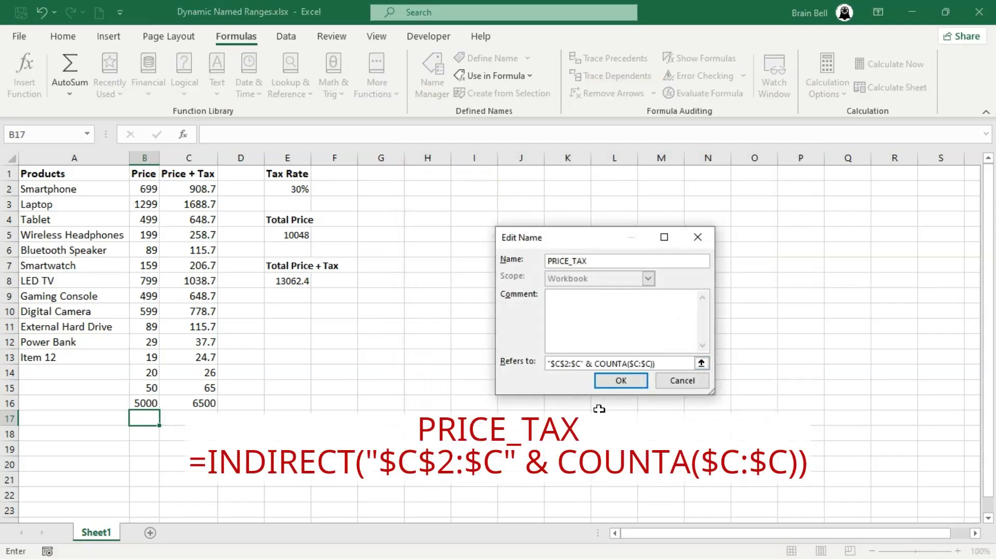
pyautogui.click(570, 363)
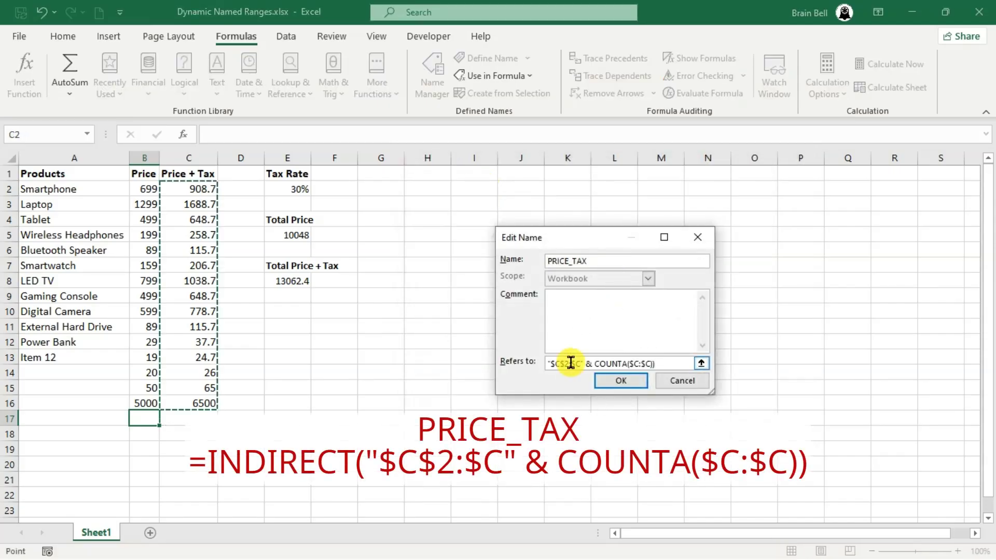
pyautogui.moveTo(571, 363); pyautogui.dragTo(524, 362)
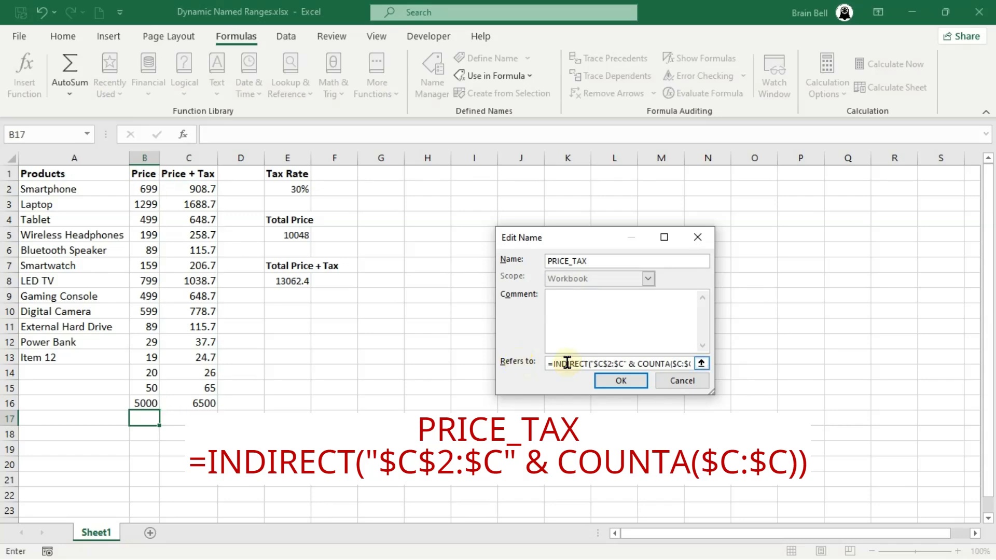
pyautogui.click(525, 362)
pyautogui.click(600, 363)
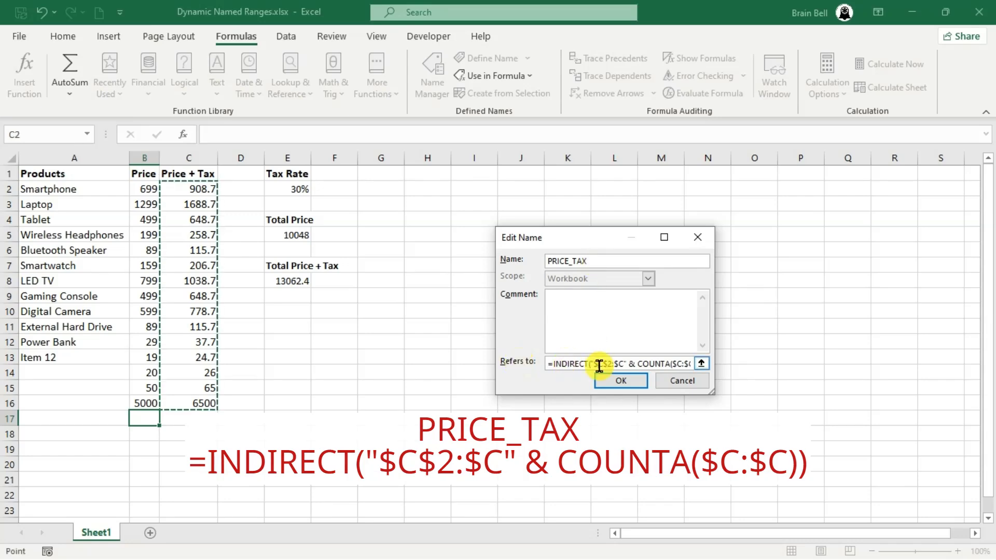
pyautogui.click(619, 381)
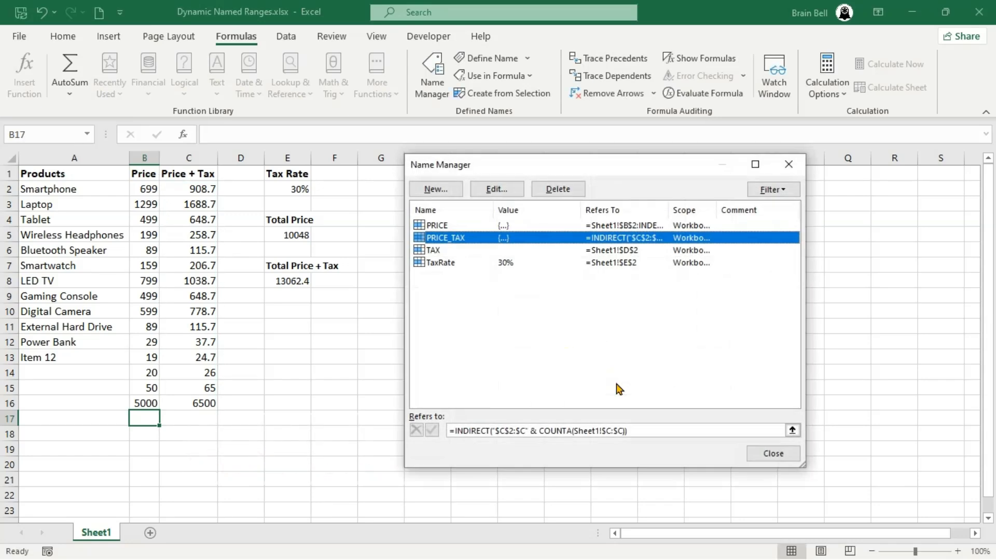
pyautogui.click(760, 450)
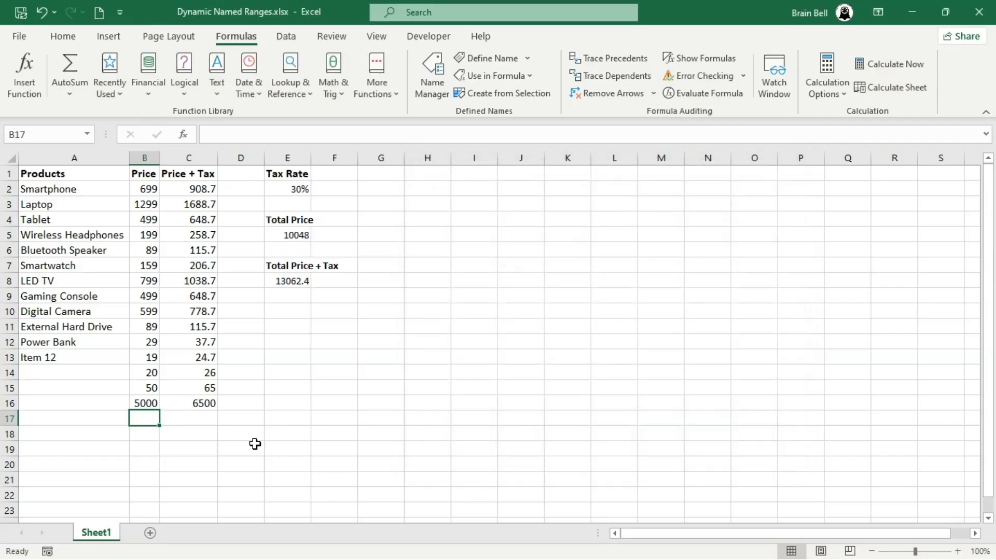
# Step: Clear C16 and C15, dropping Total Price + Tax to 6497.4
pyautogui.click(210, 402)
pyautogui.press('Delete')
pyautogui.press('Up')
pyautogui.press('Delete')
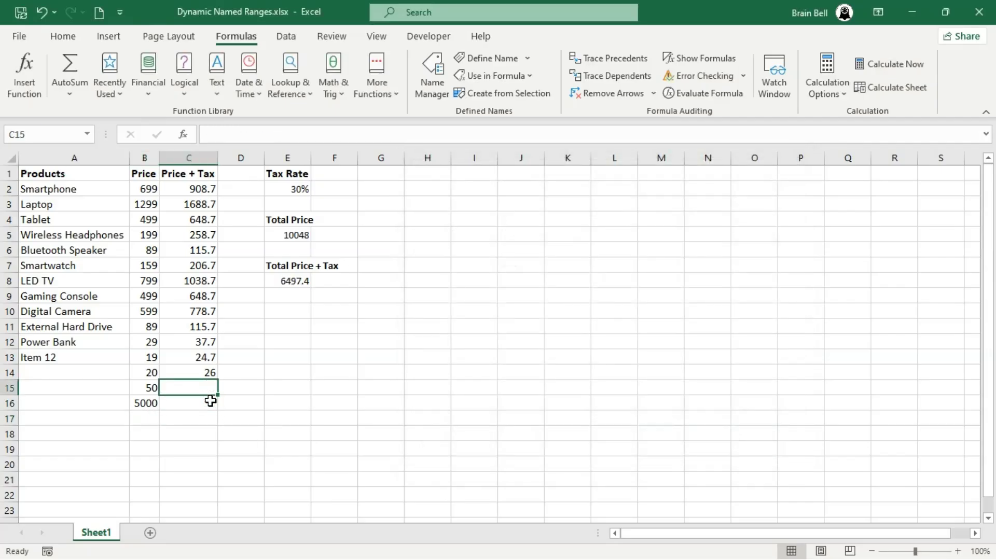